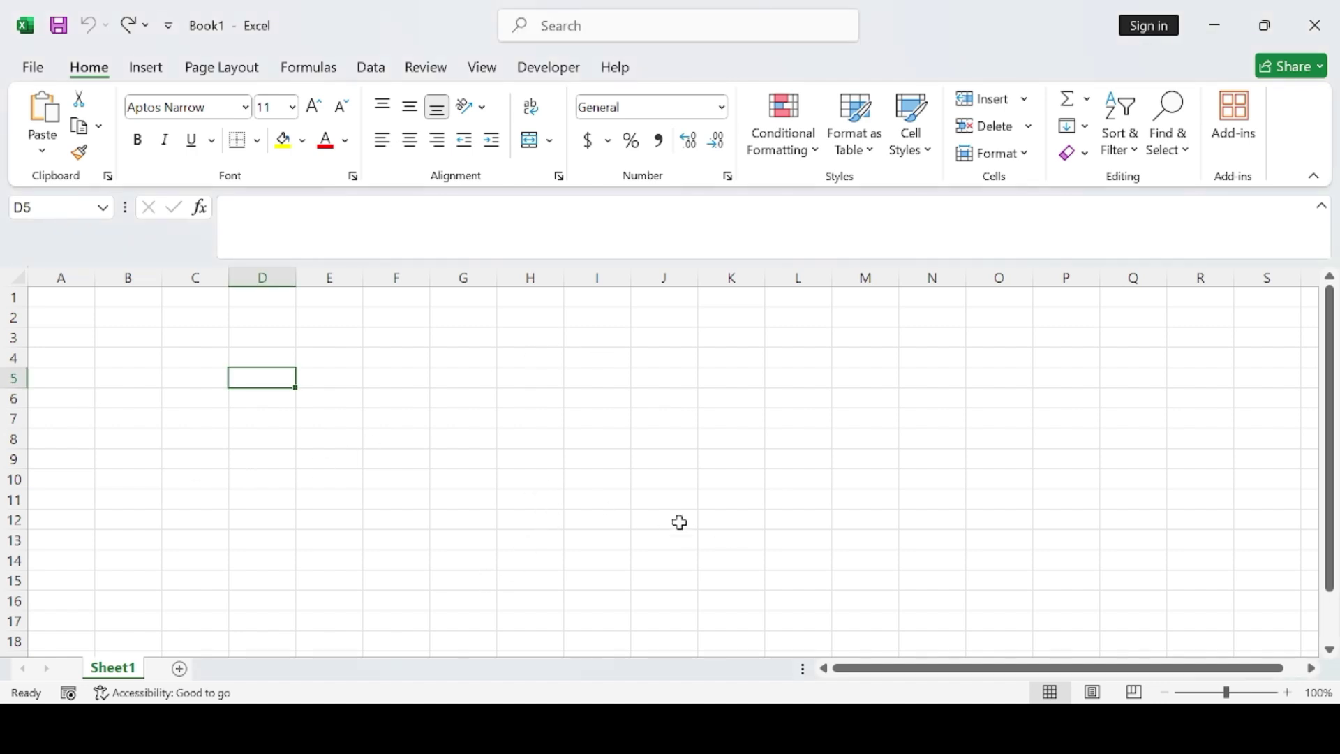
Step: Merge and center cells B1:E1
drag(140, 299, 340, 303)
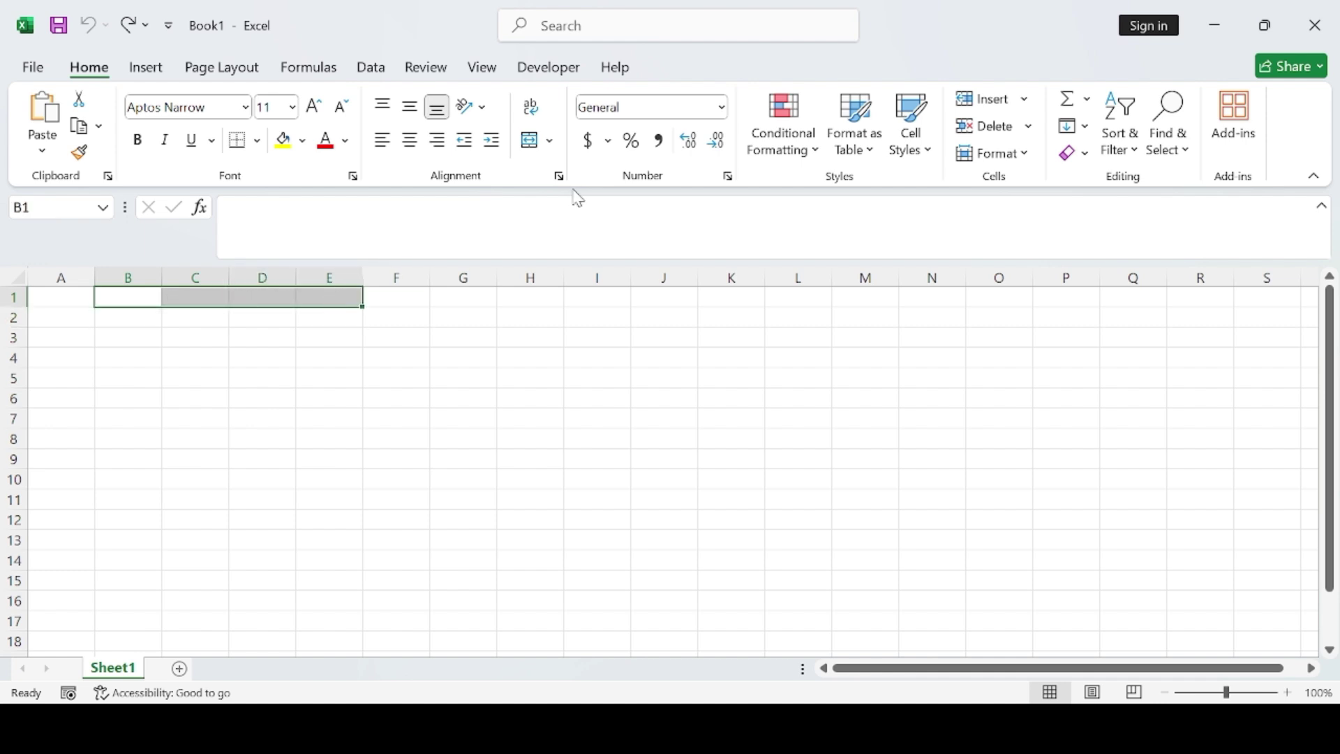
click(530, 140)
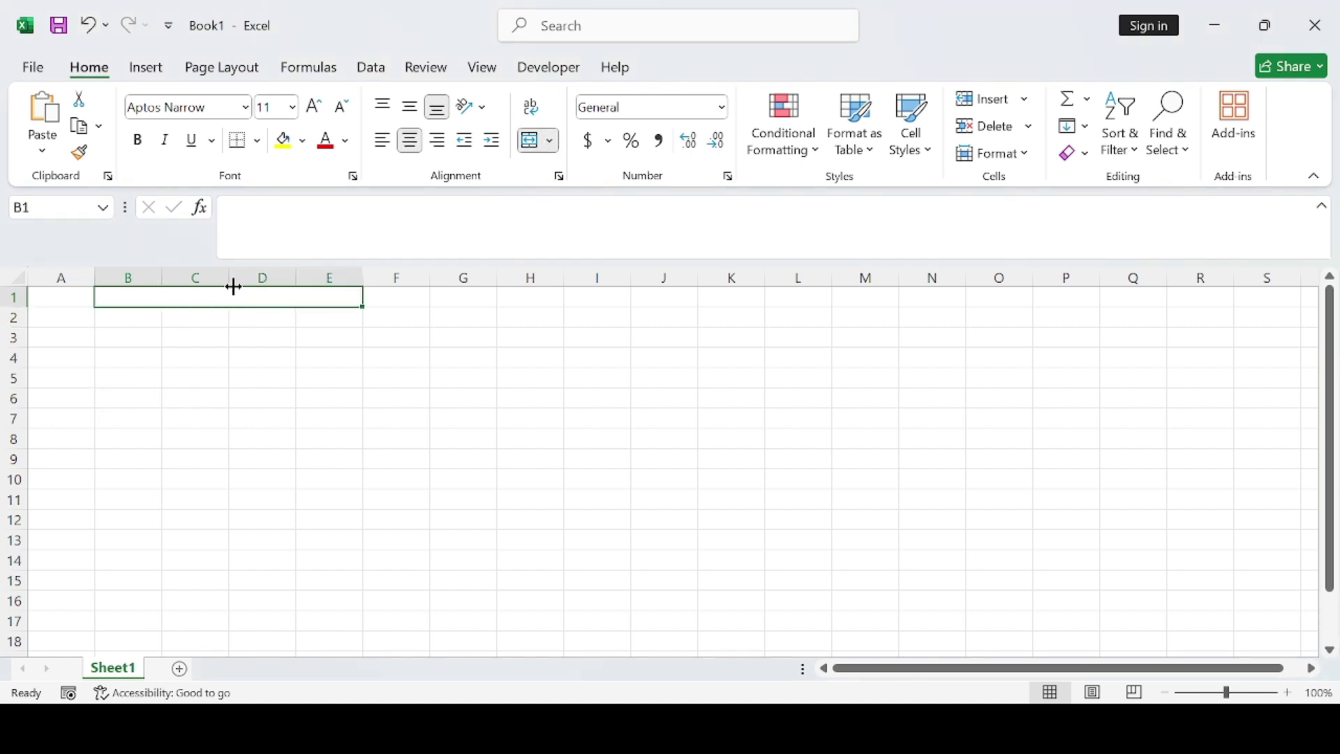
text(emol)
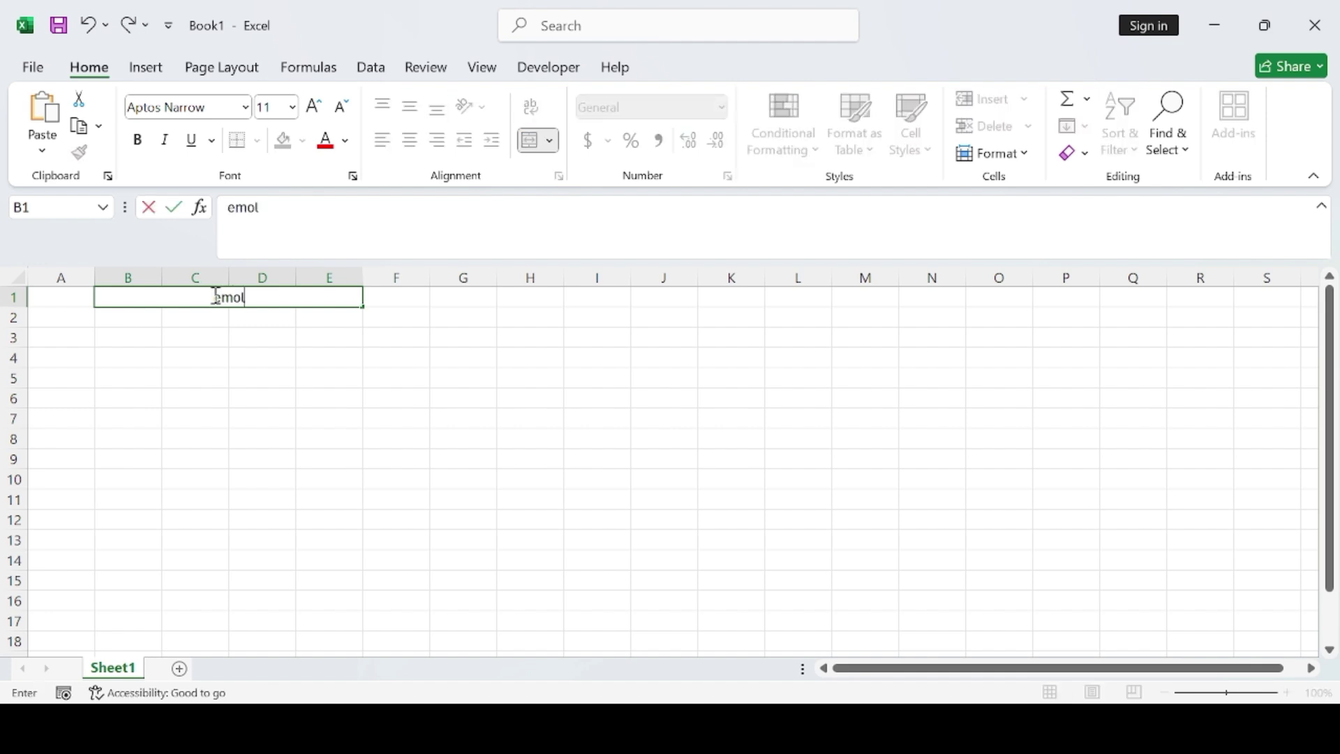
key(BackSpace)
key(BackSpace)
text(ployer)
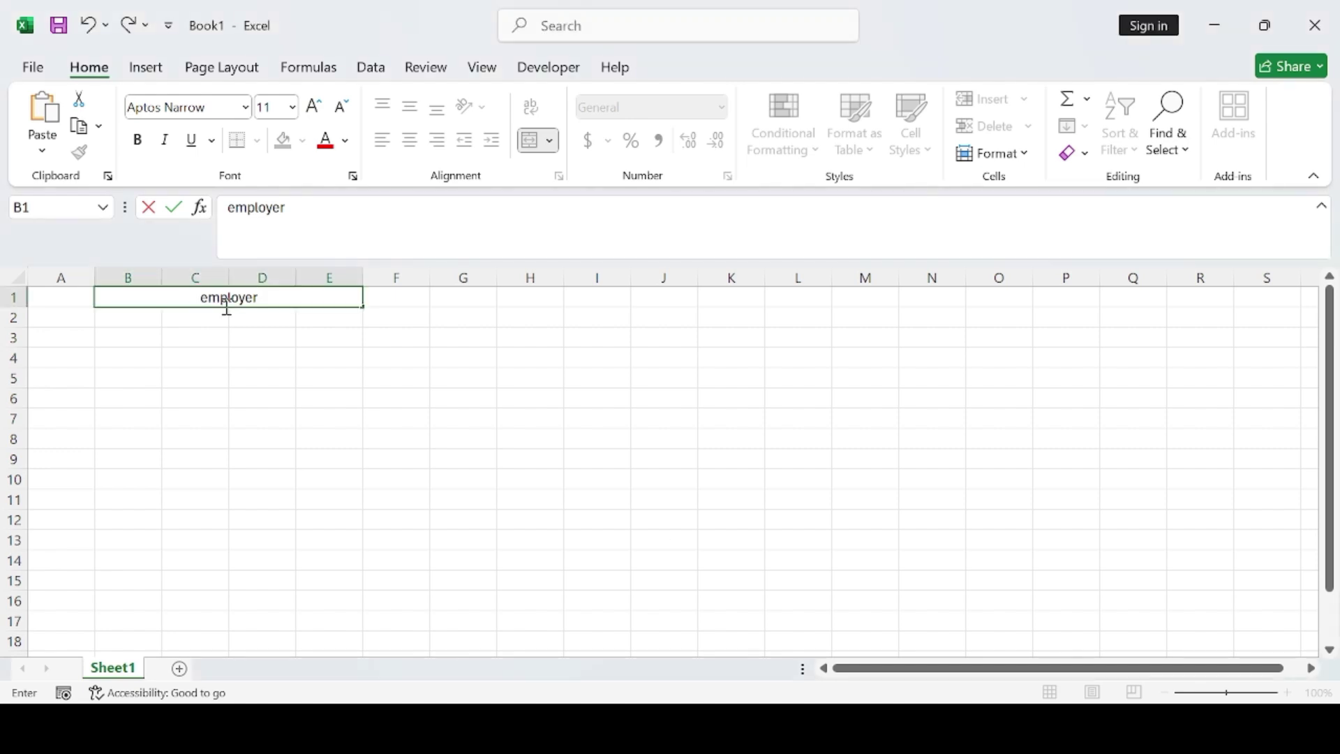
key(BackSpace)
key(BackSpace)
key(BackSpace)
key(BackSpace)
key(BackSpace)
key(BackSpace)
key(BackSpace)
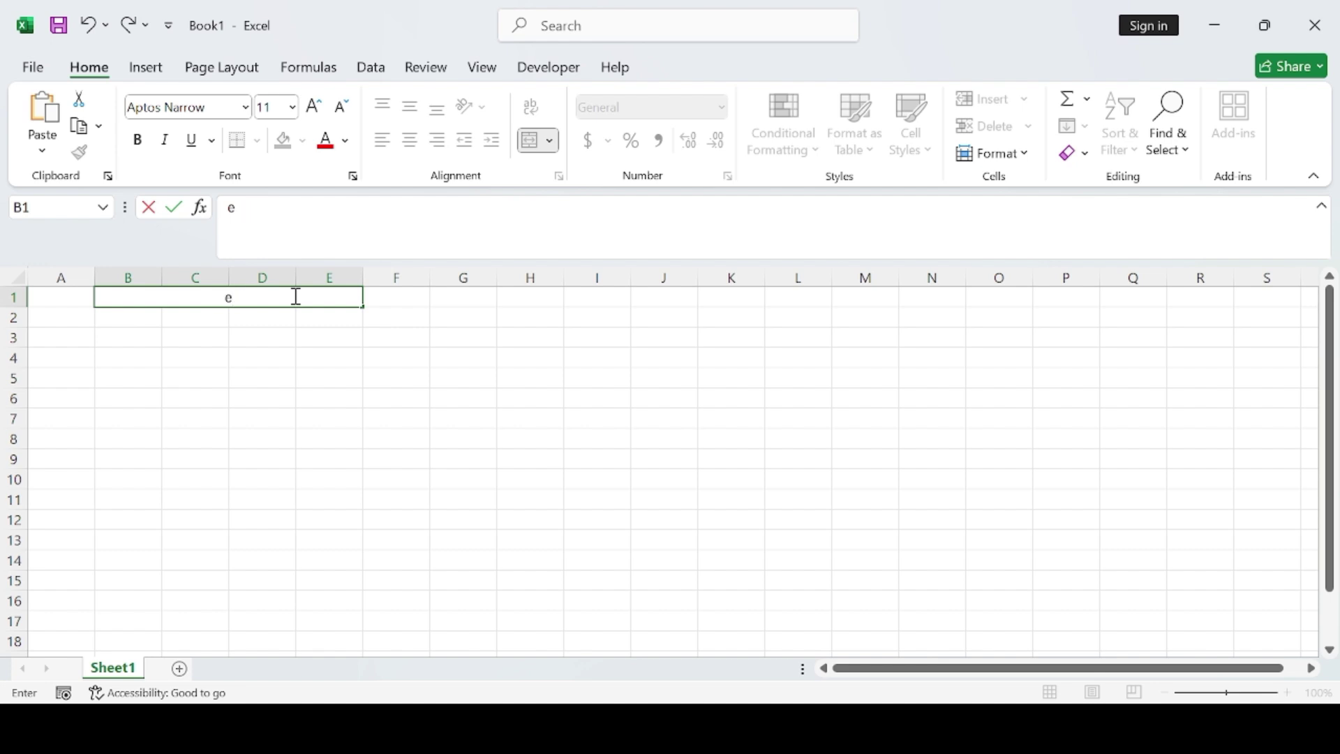
Step: Complete the text in the merged title cell so it reads "excel doers private limited"
text(xcel doers p)
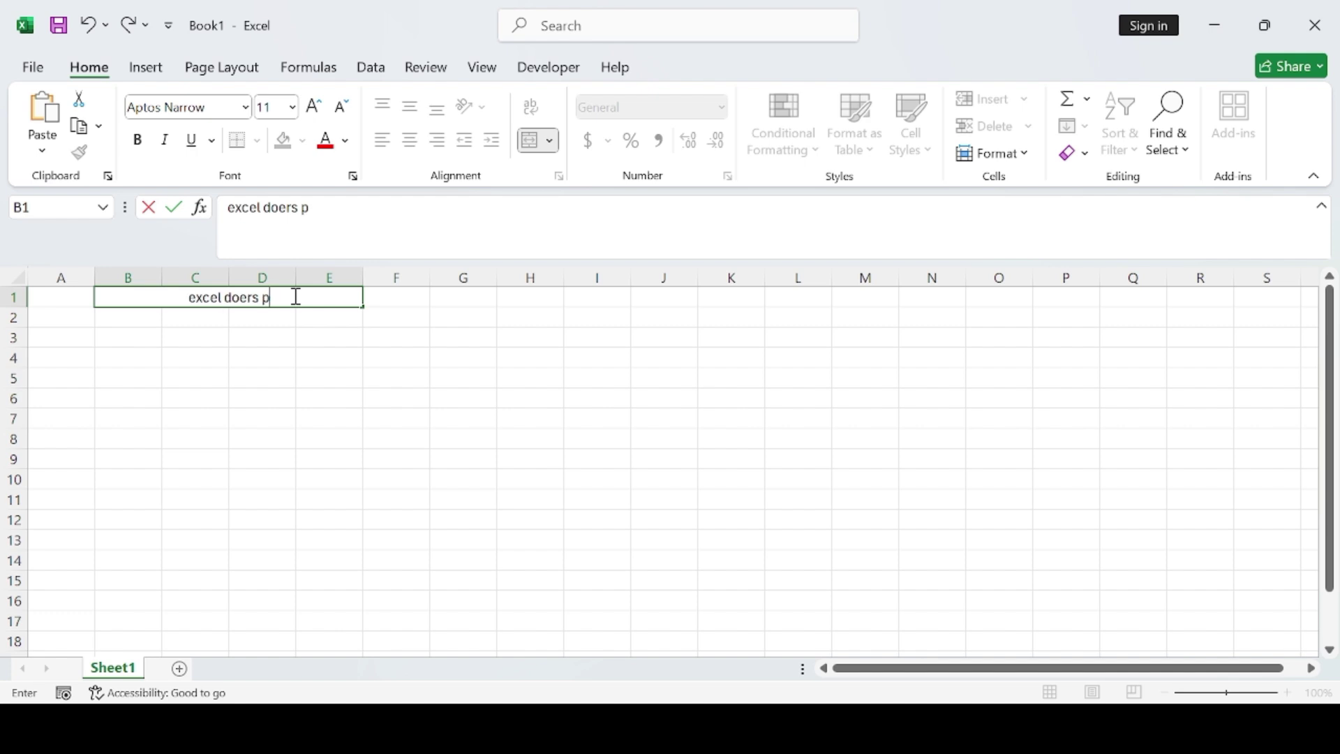
text(rivat)
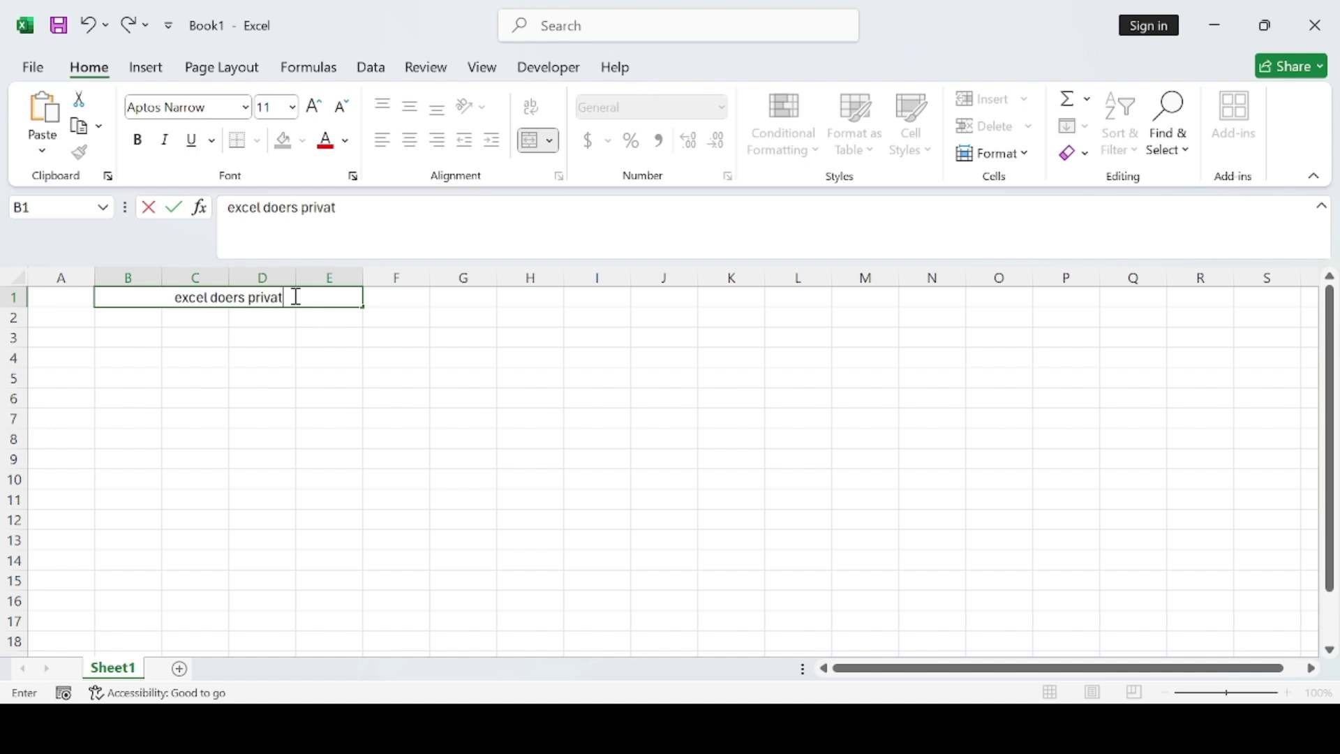
text(e limited)
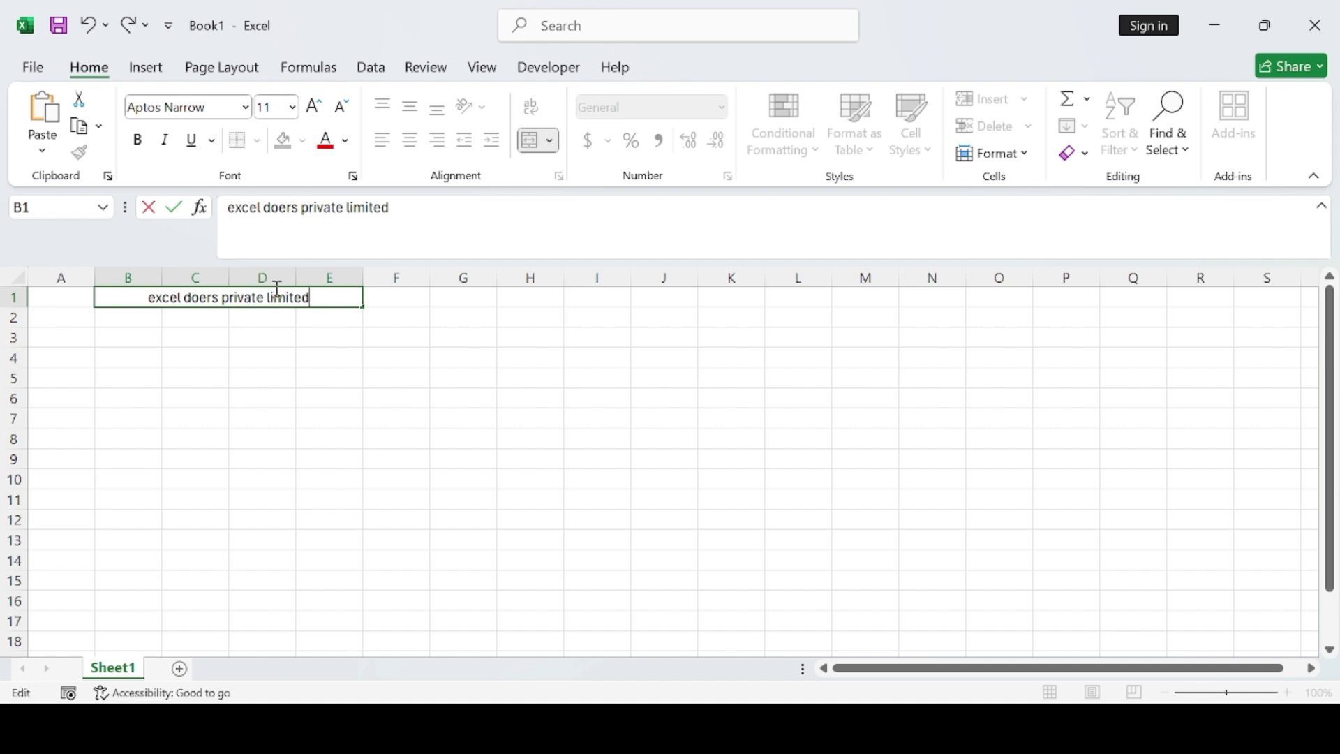
Step: Make the title text in B1 bold and set its font size to 20
drag(323, 302, 144, 297)
click(137, 140)
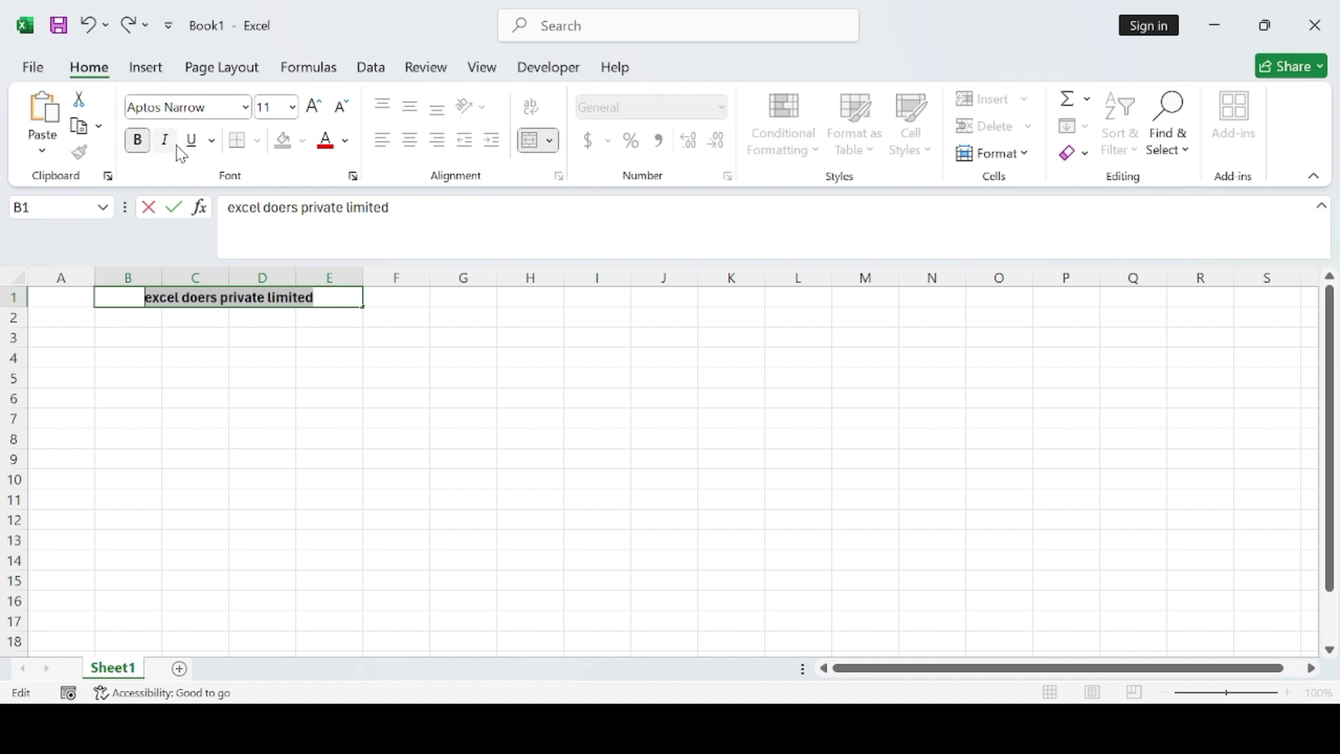
click(292, 107)
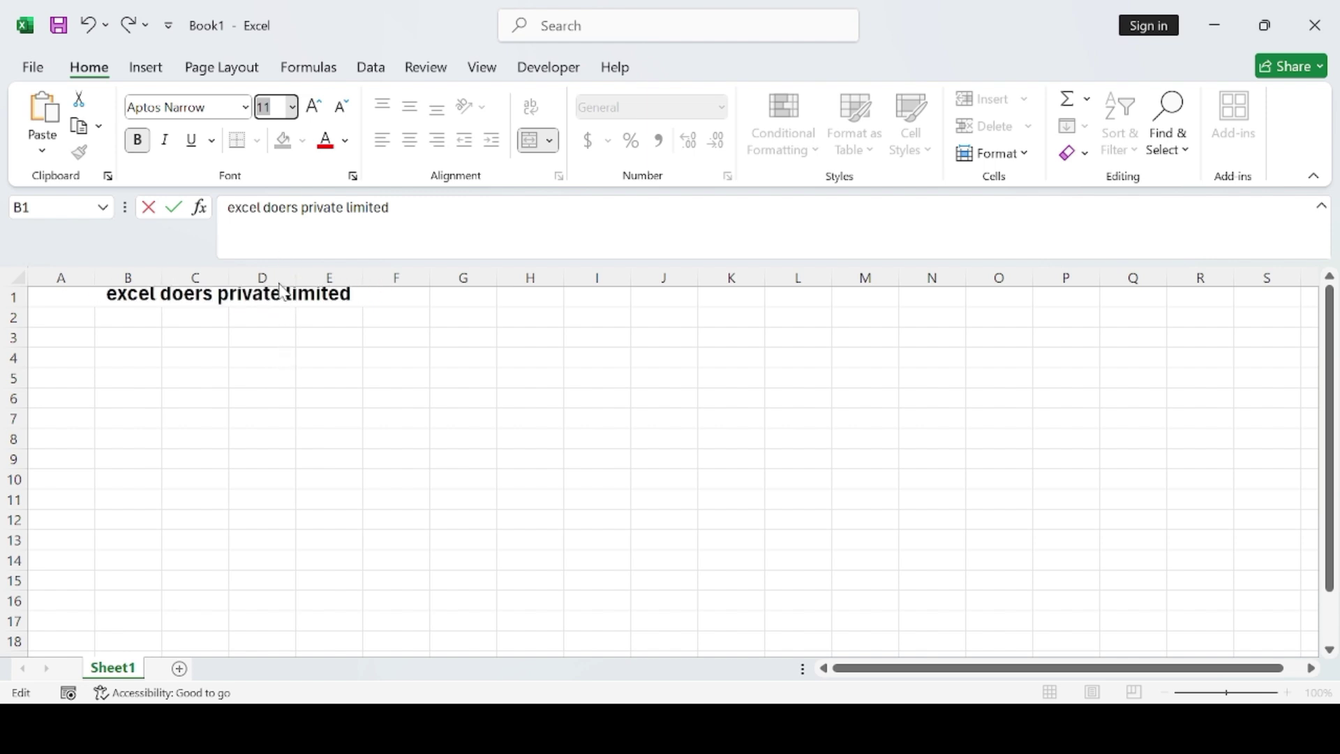
key(Down)
key(Down)
key(Down)
key(Down)
key(Down)
key(Return)
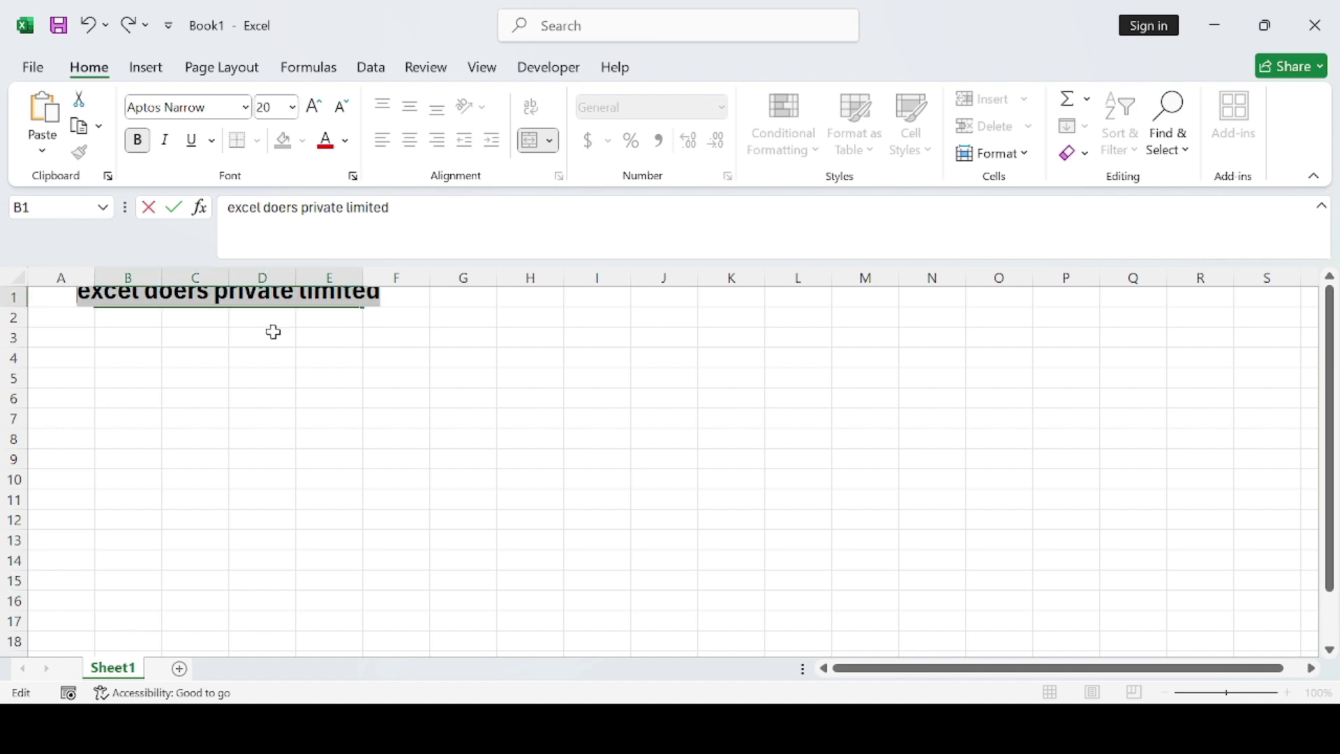
click(448, 392)
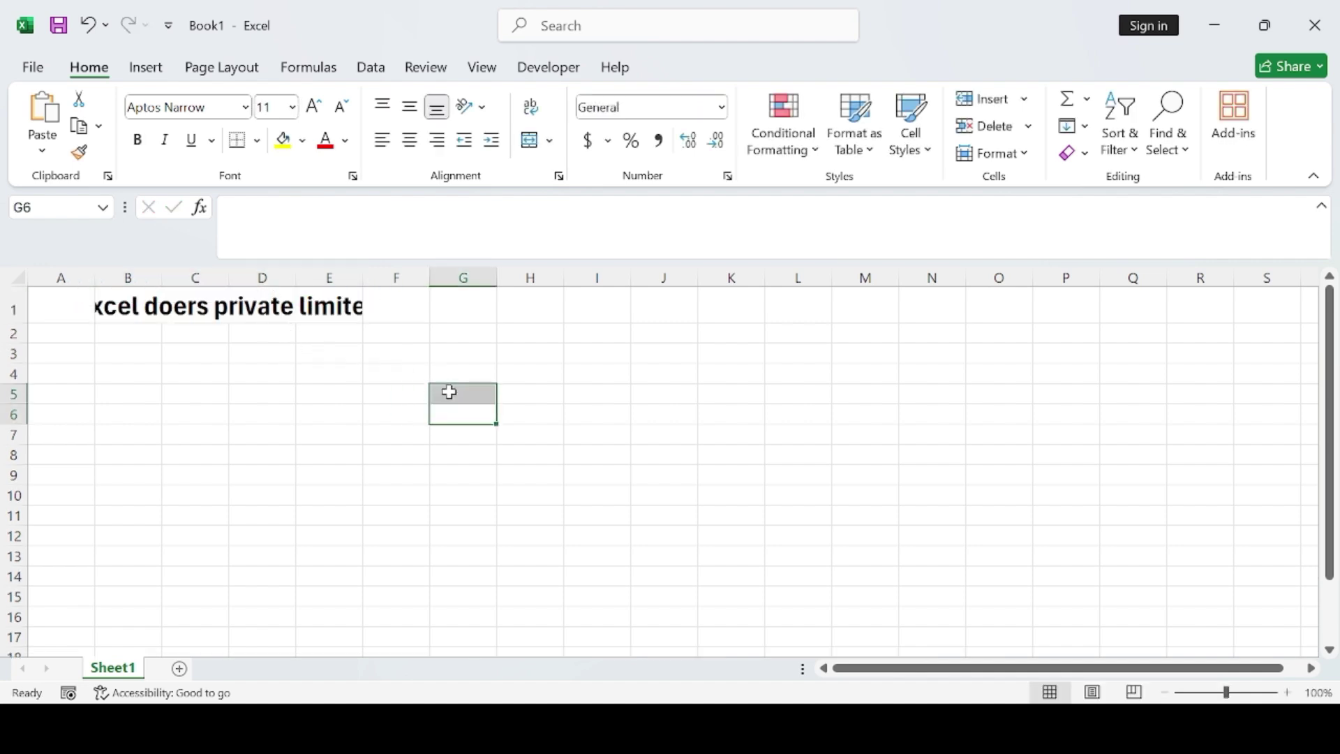
click(260, 394)
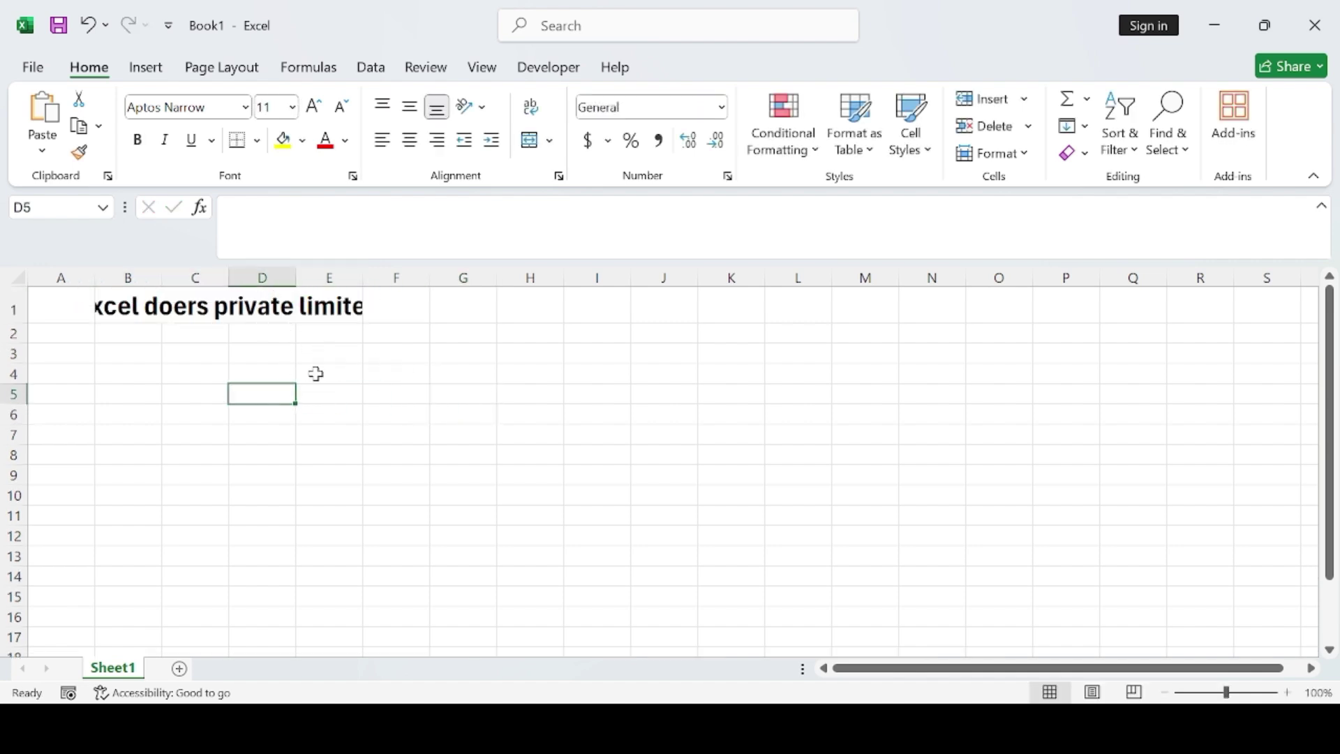
click(88, 25)
click(88, 25)
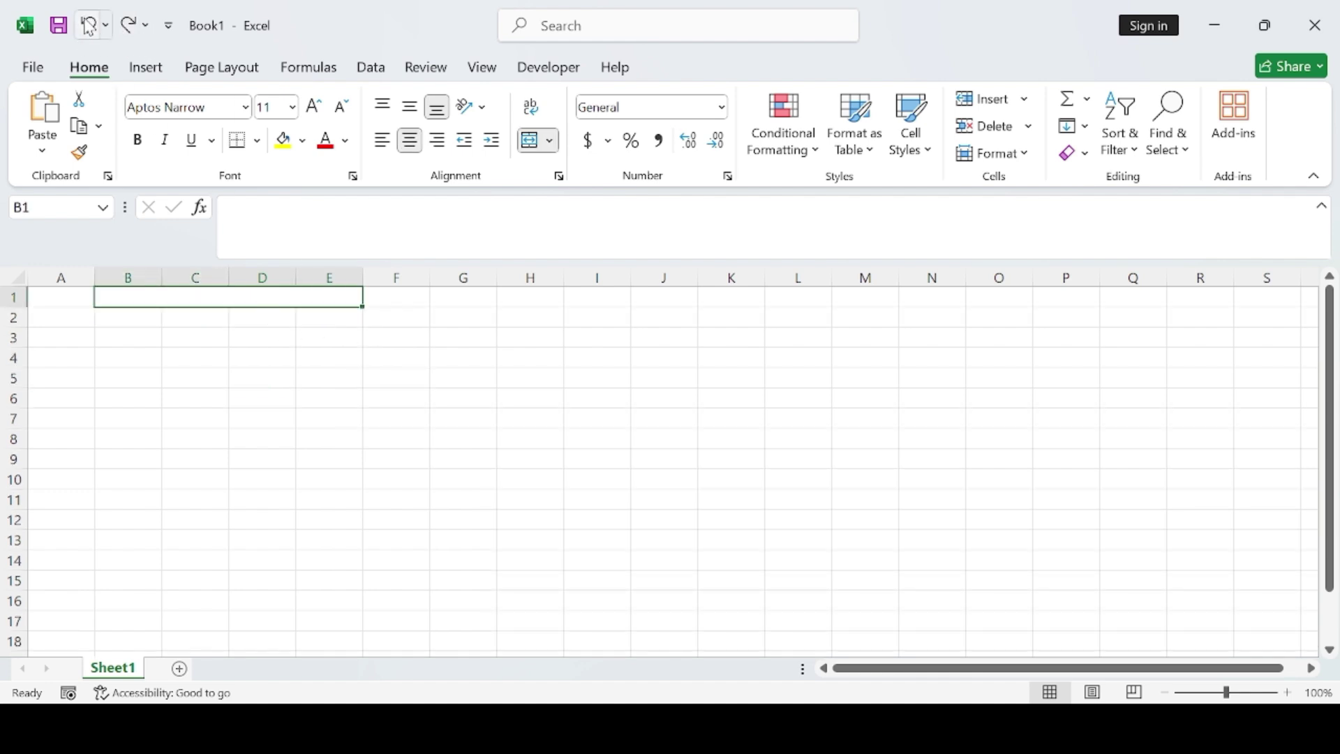
click(87, 25)
click(128, 26)
click(128, 25)
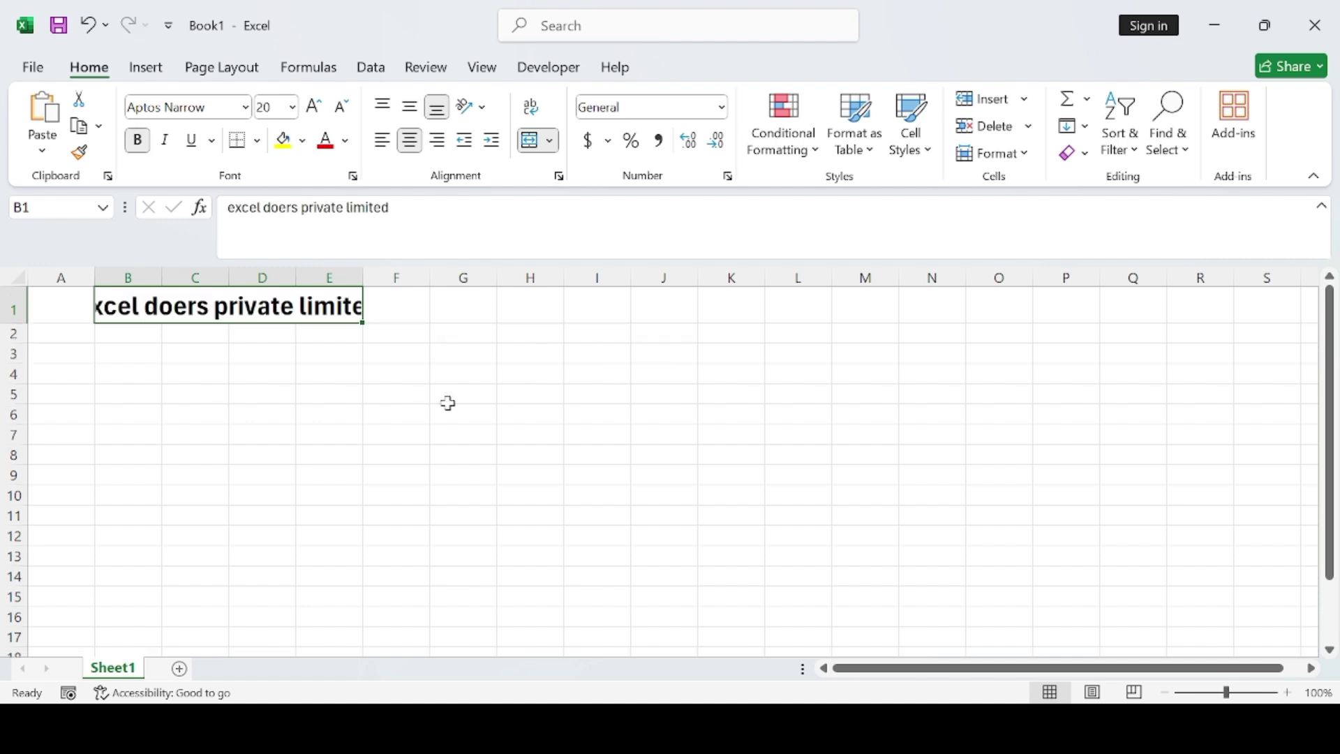
Step: Set the width of columns B through E to 25
click(354, 278)
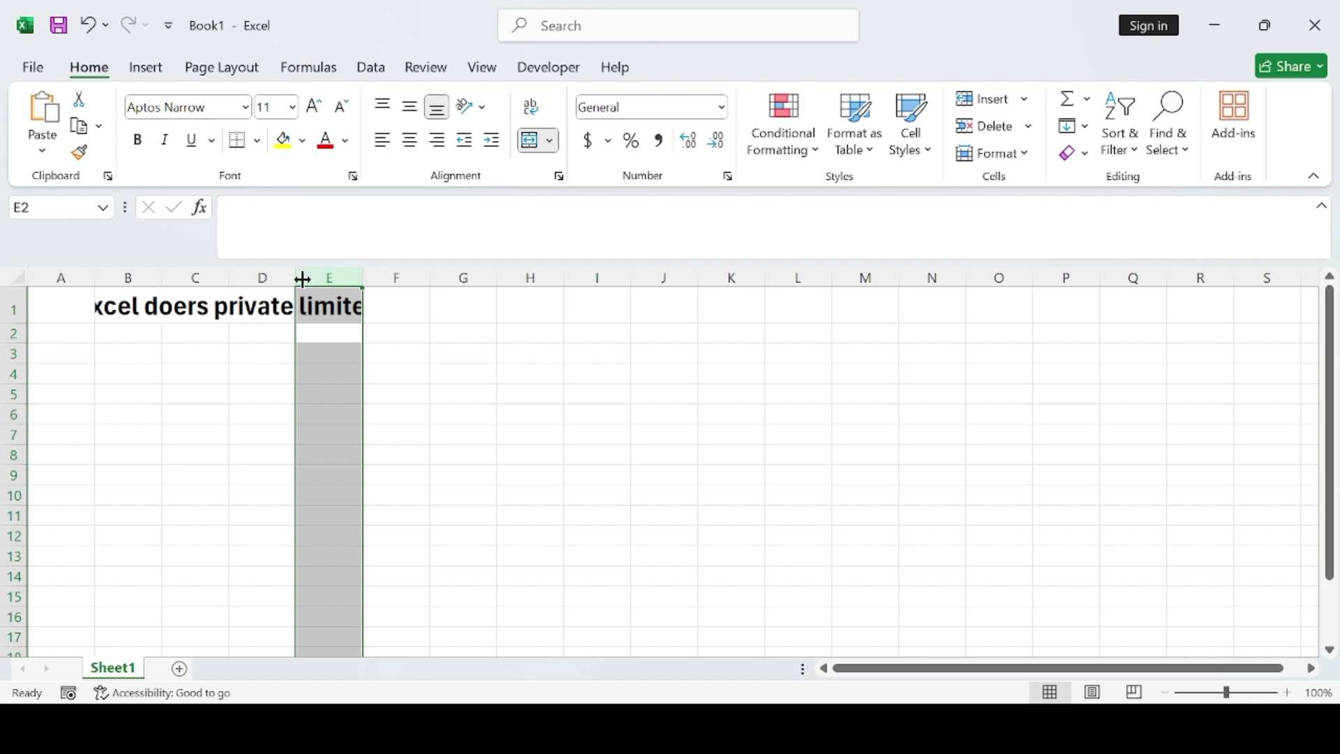
drag(311, 277, 127, 273)
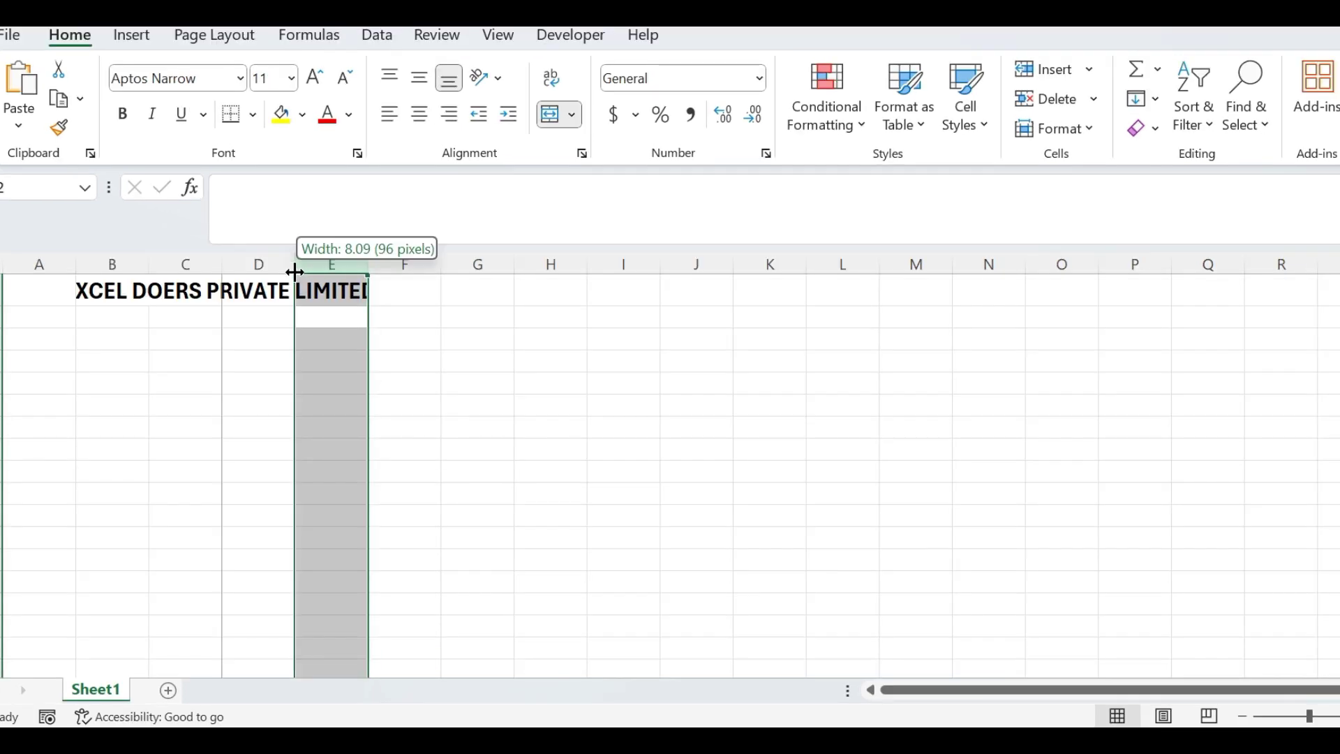
drag(293, 284, 112, 266)
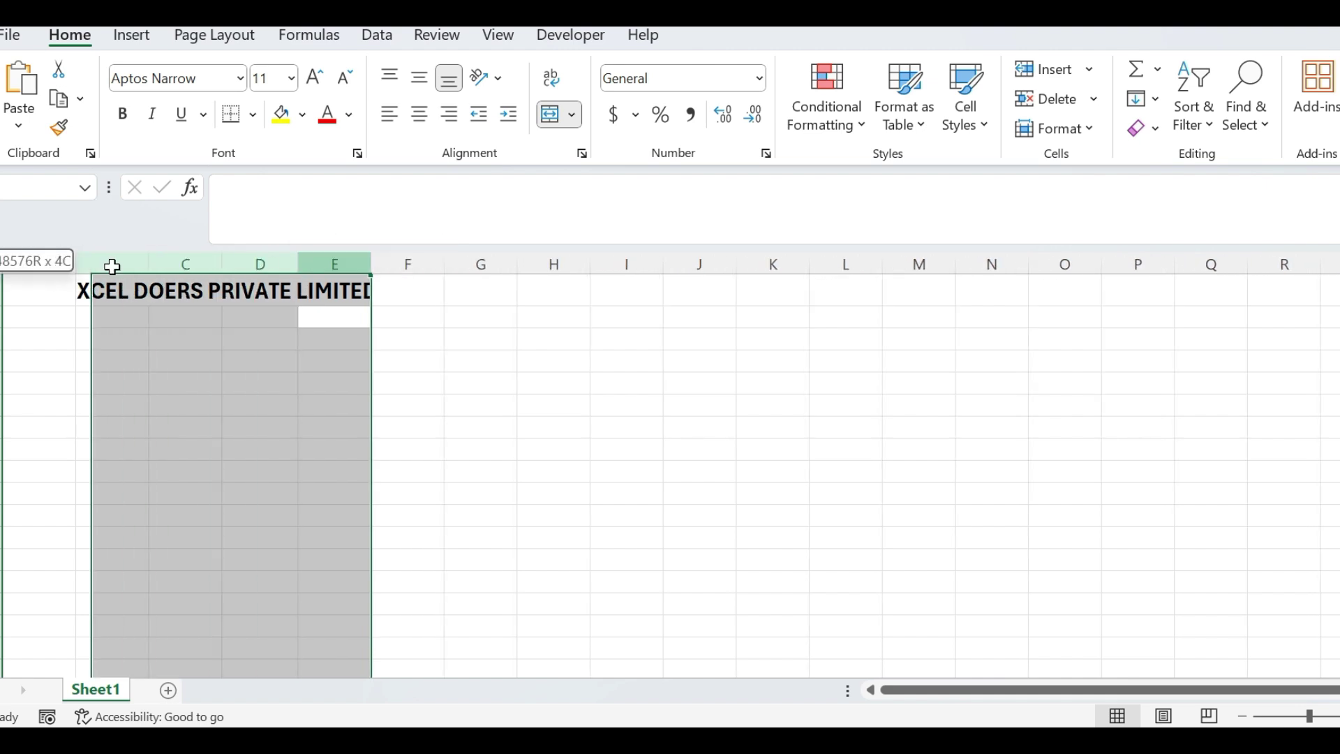
right_click(203, 419)
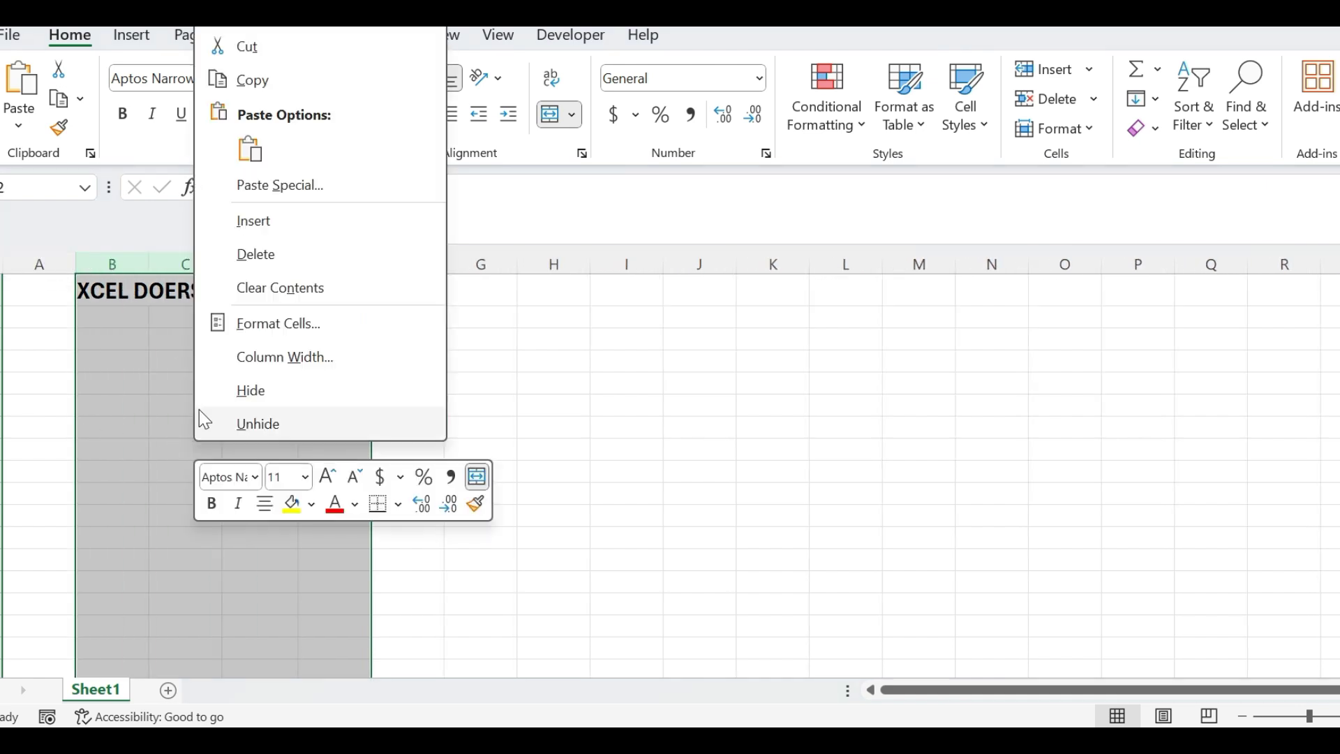
click(279, 357)
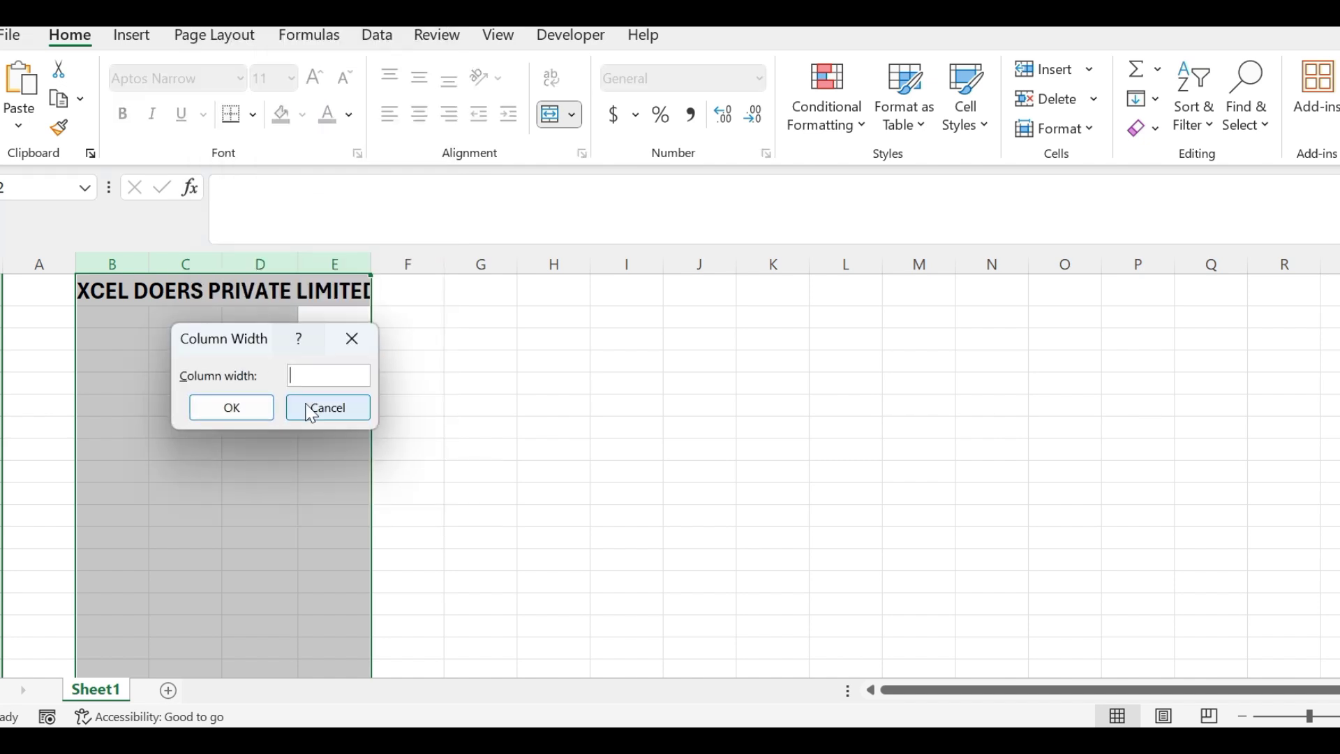
text(25)
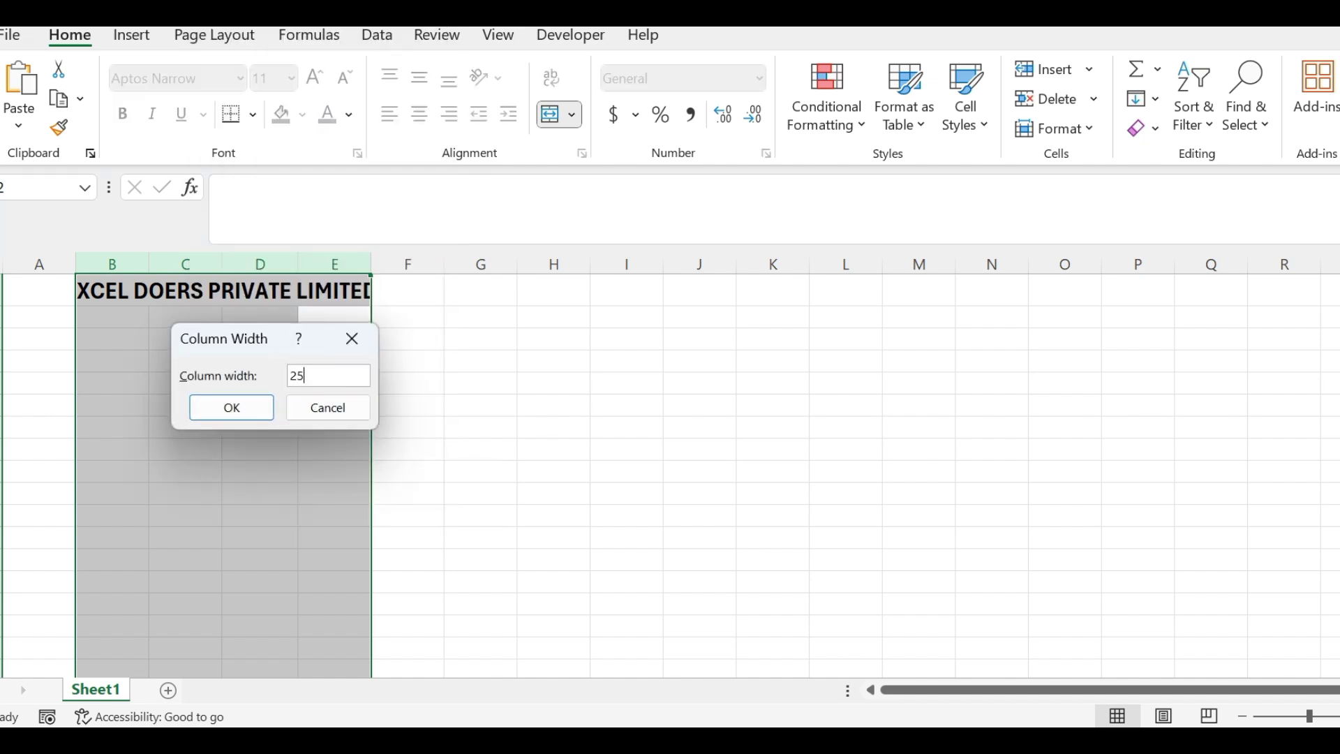
click(211, 407)
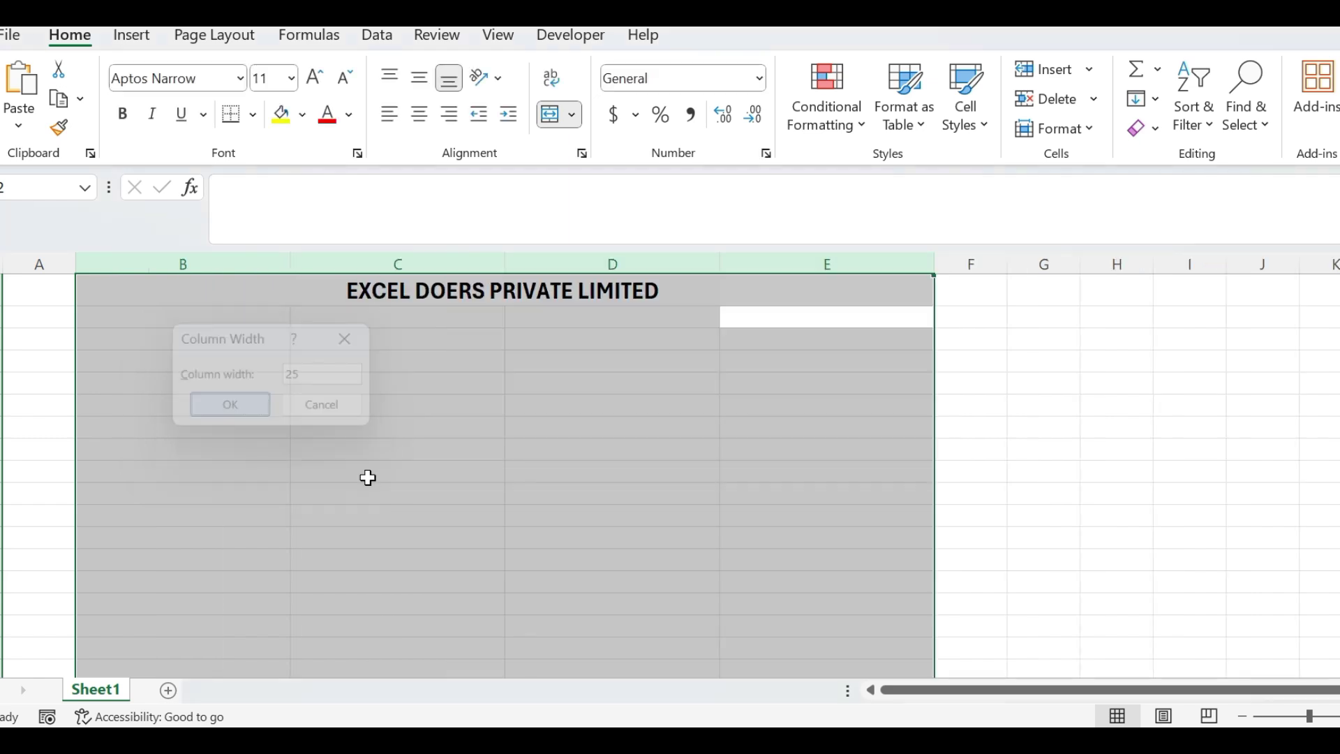
click(557, 611)
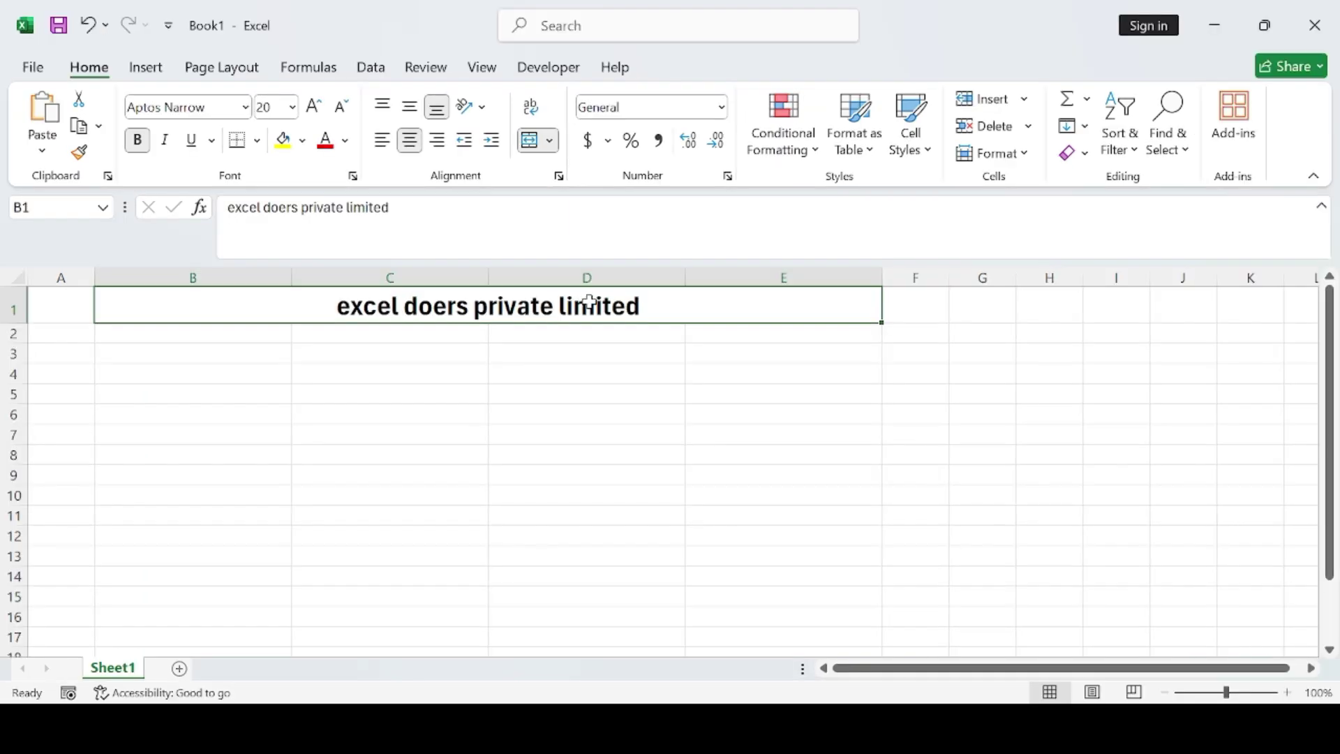
Step: Replace the title in the merged cell B1 with "EXCEL DOERS PRIVATE LTD" in capitals
double_click(656, 307)
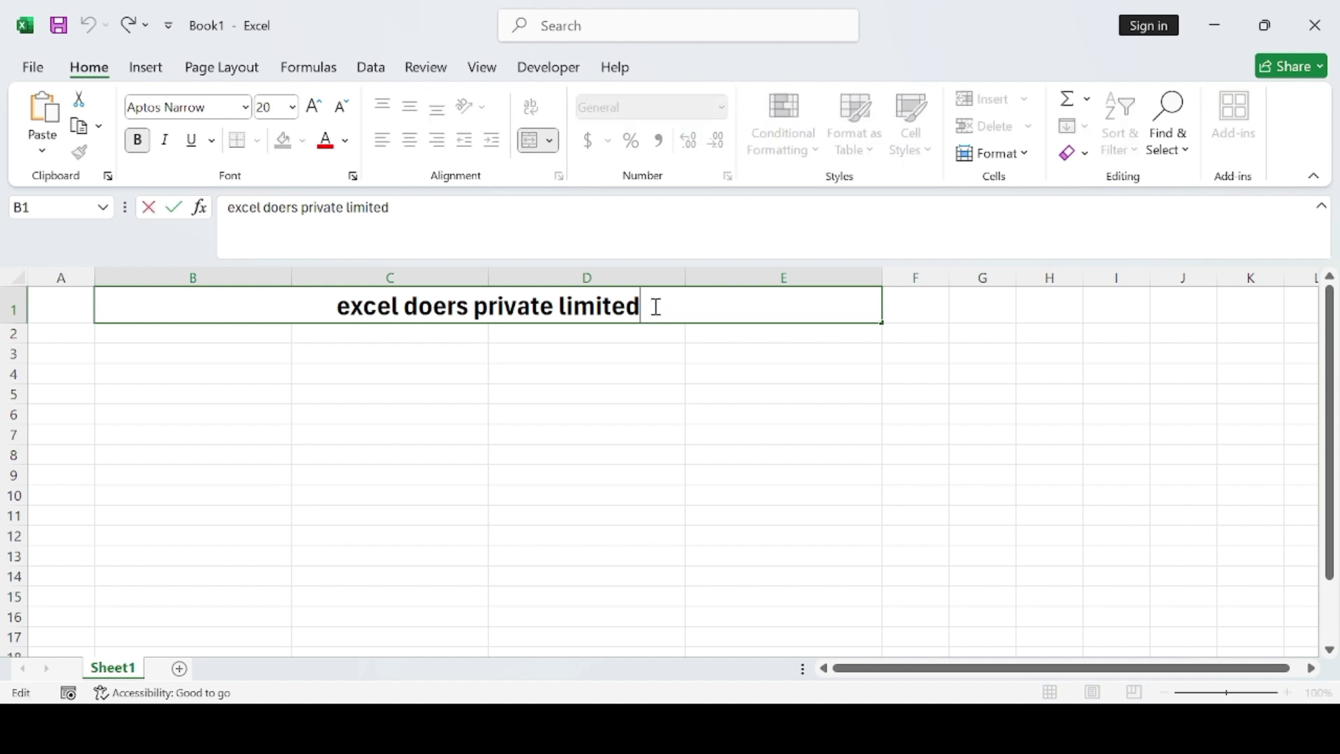
key(BackSpace)
key(BackSpace)
key(BackSpace)
key(BackSpace)
key(BackSpace)
key(BackSpace)
key(BackSpace)
key(BackSpace)
key(BackSpace)
key(BackSpace)
key(BackSpace)
key(BackSpace)
key(BackSpace)
key(BackSpace)
key(BackSpace)
key(BackSpace)
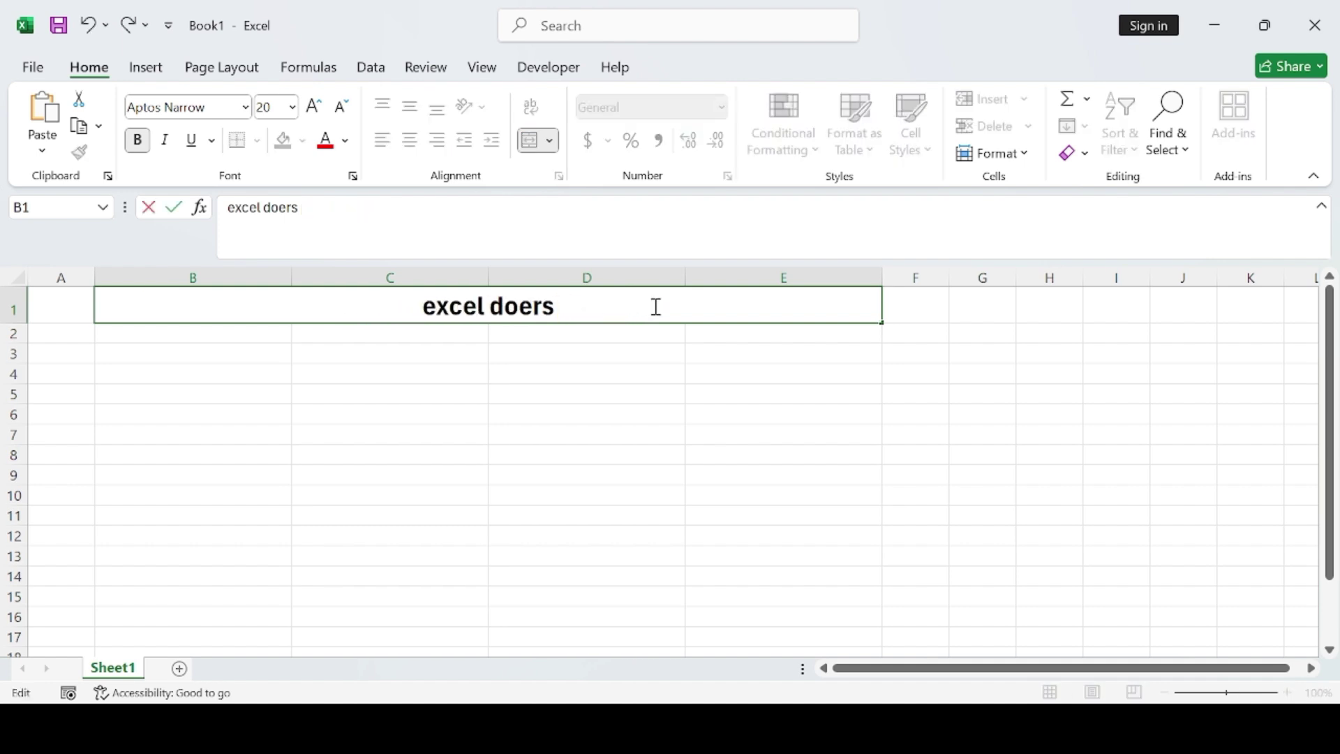
key(BackSpace)
key(BackSpace)
key(BackSpace)
key(BackSpace)
key(BackSpace)
key(BackSpace)
key(BackSpace)
key(BackSpace)
key(BackSpace)
key(BackSpace)
key(BackSpace)
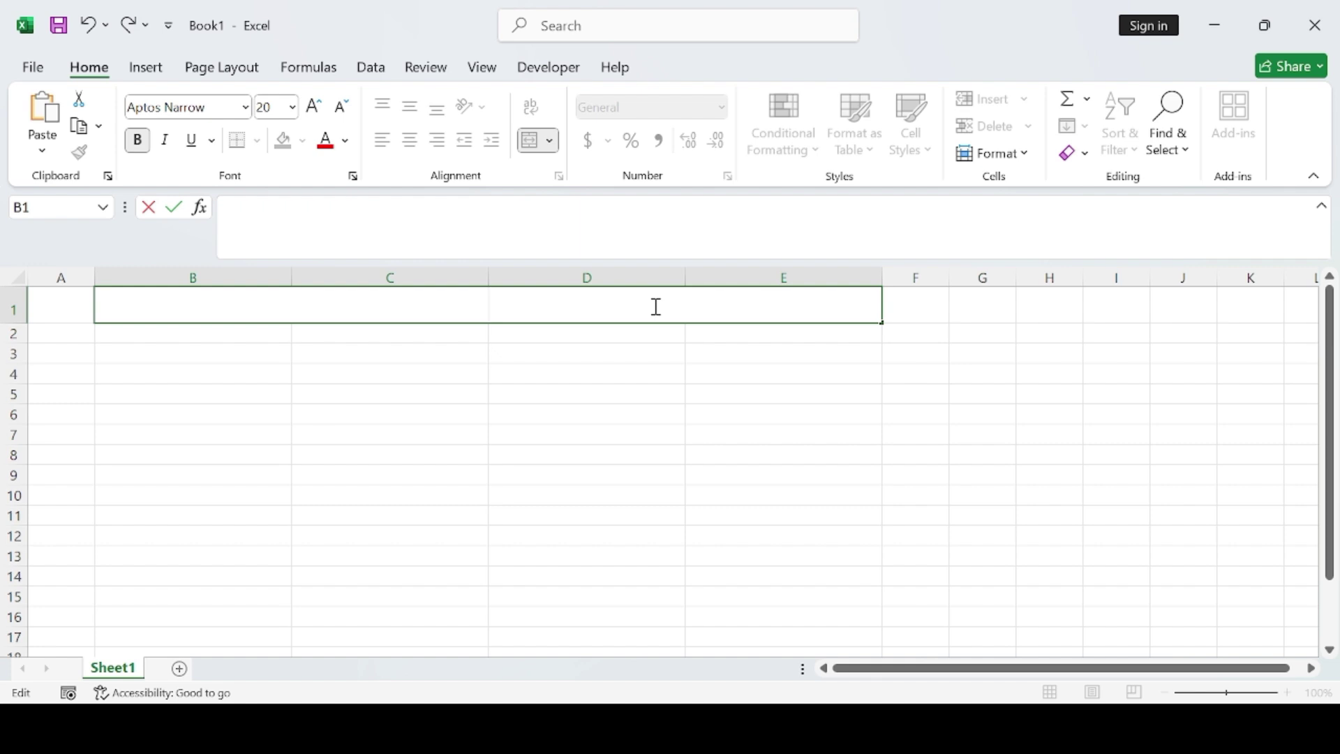
text(EXCEL)
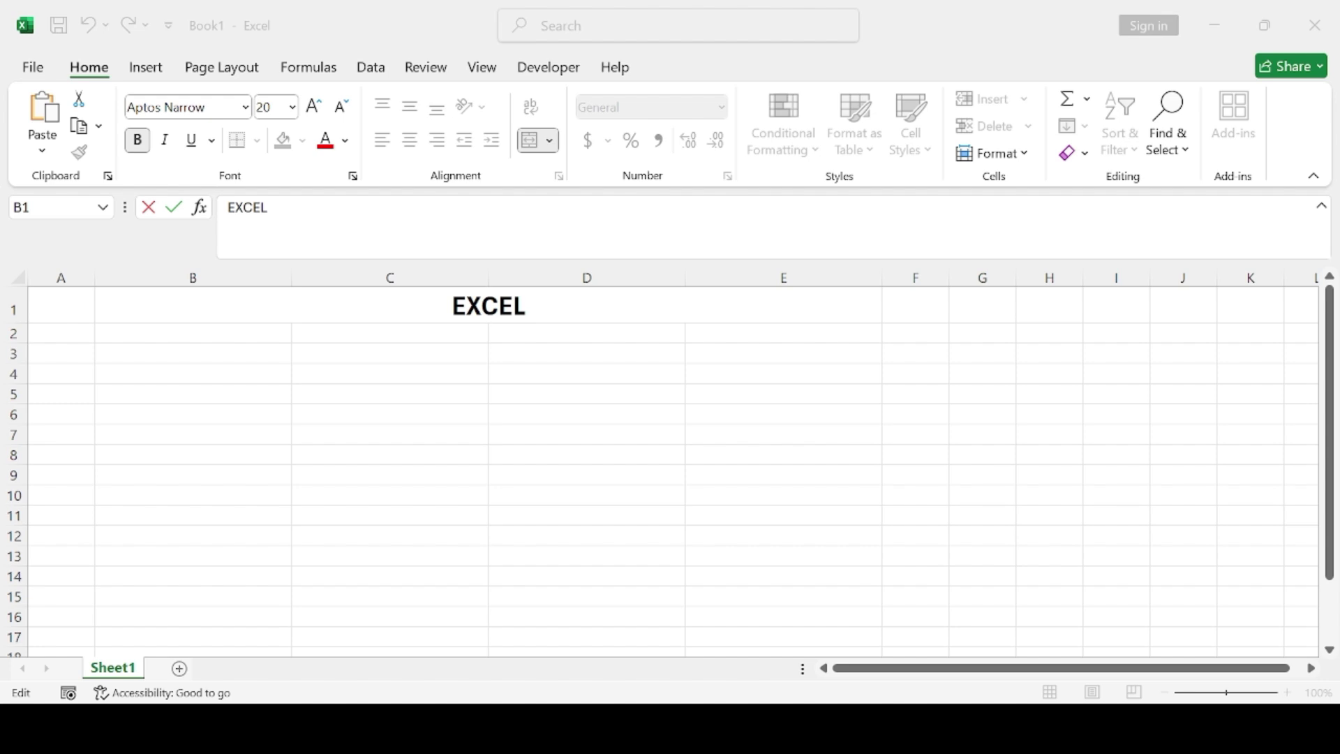
key(alt+Tab)
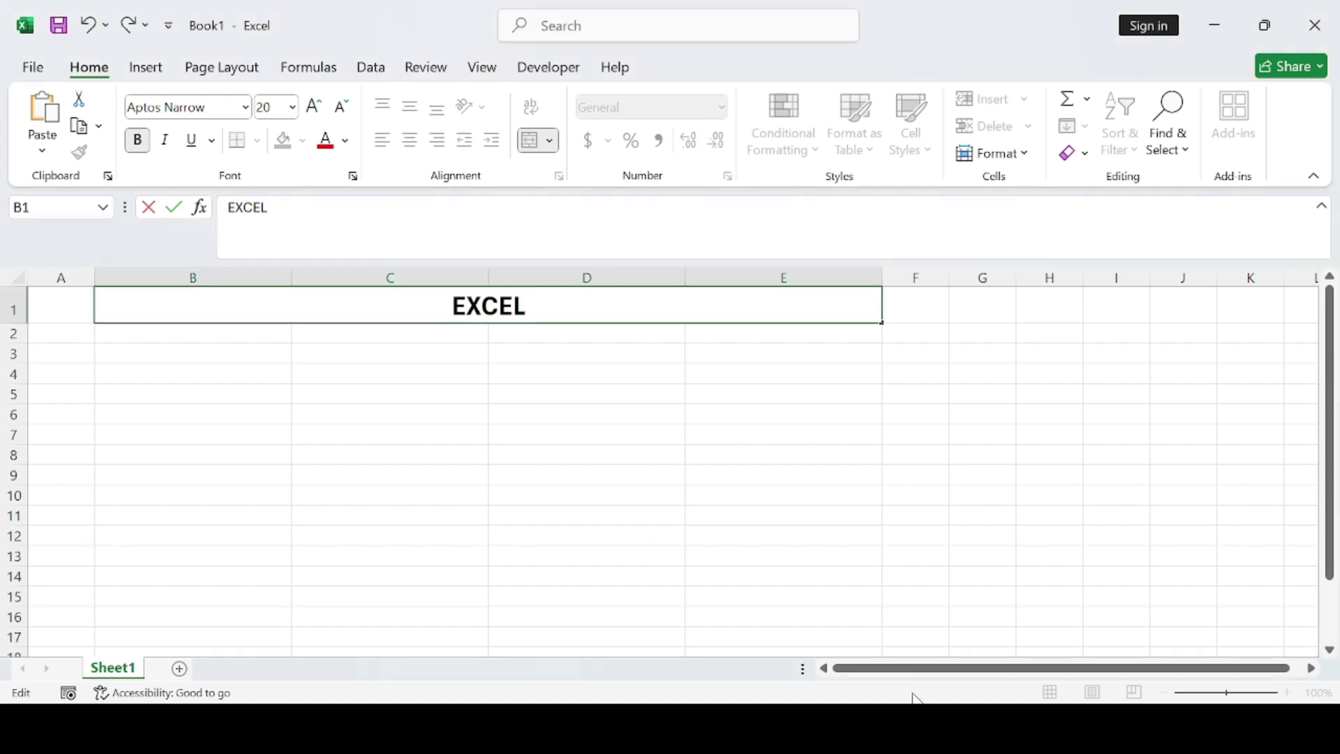
text(DO)
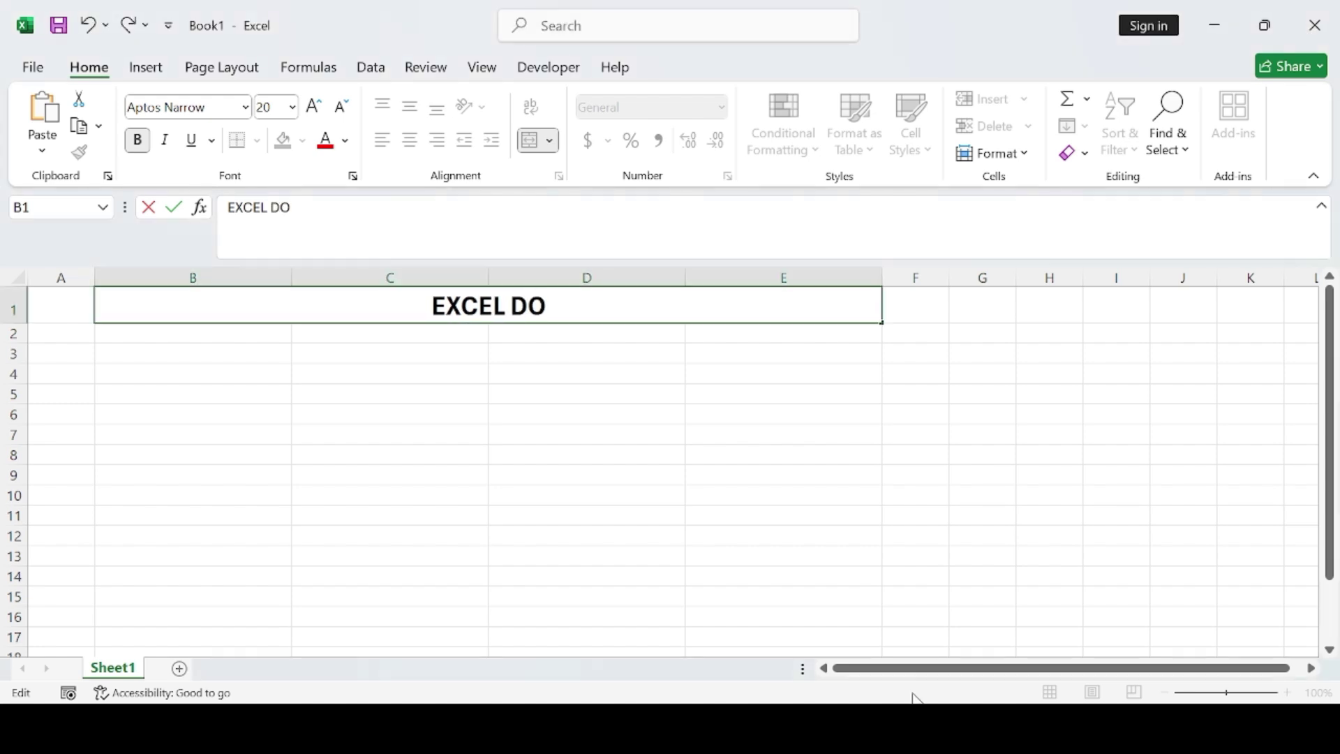
text(ERS P)
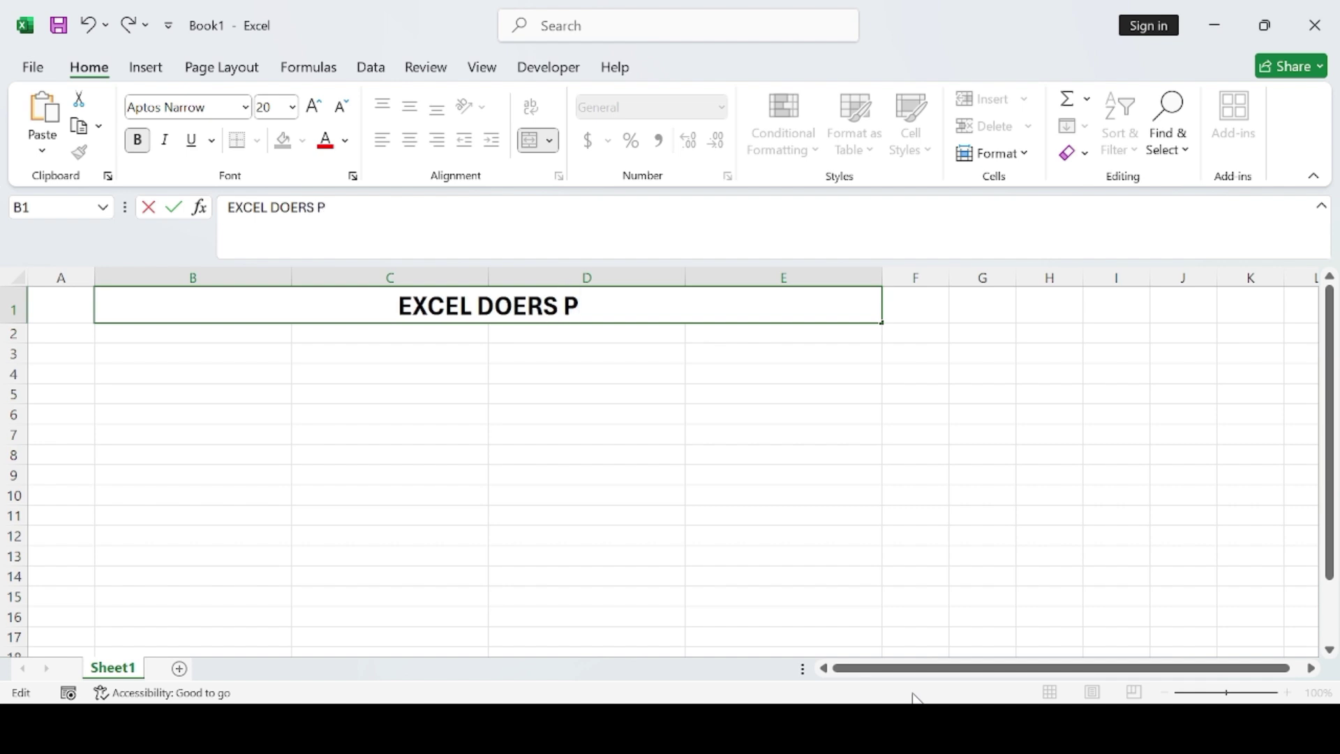
text(RIVATE)
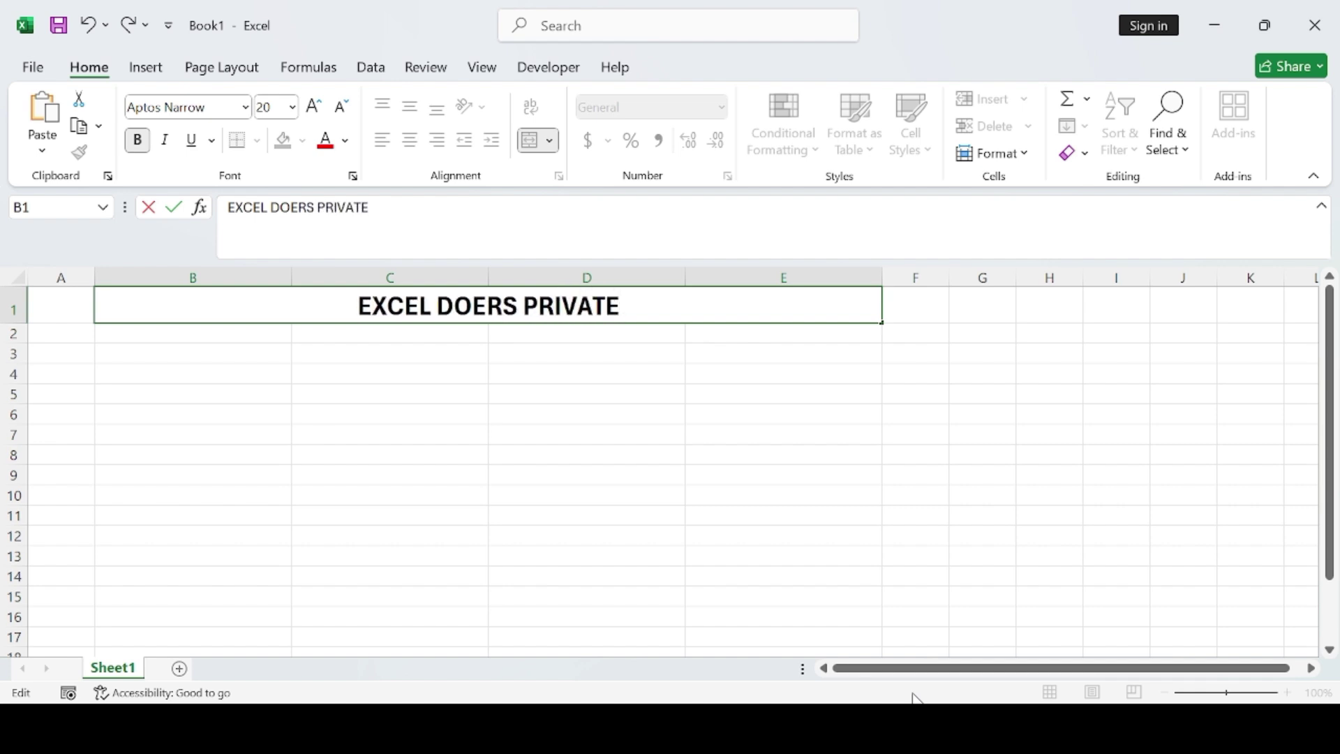
text( LTD)
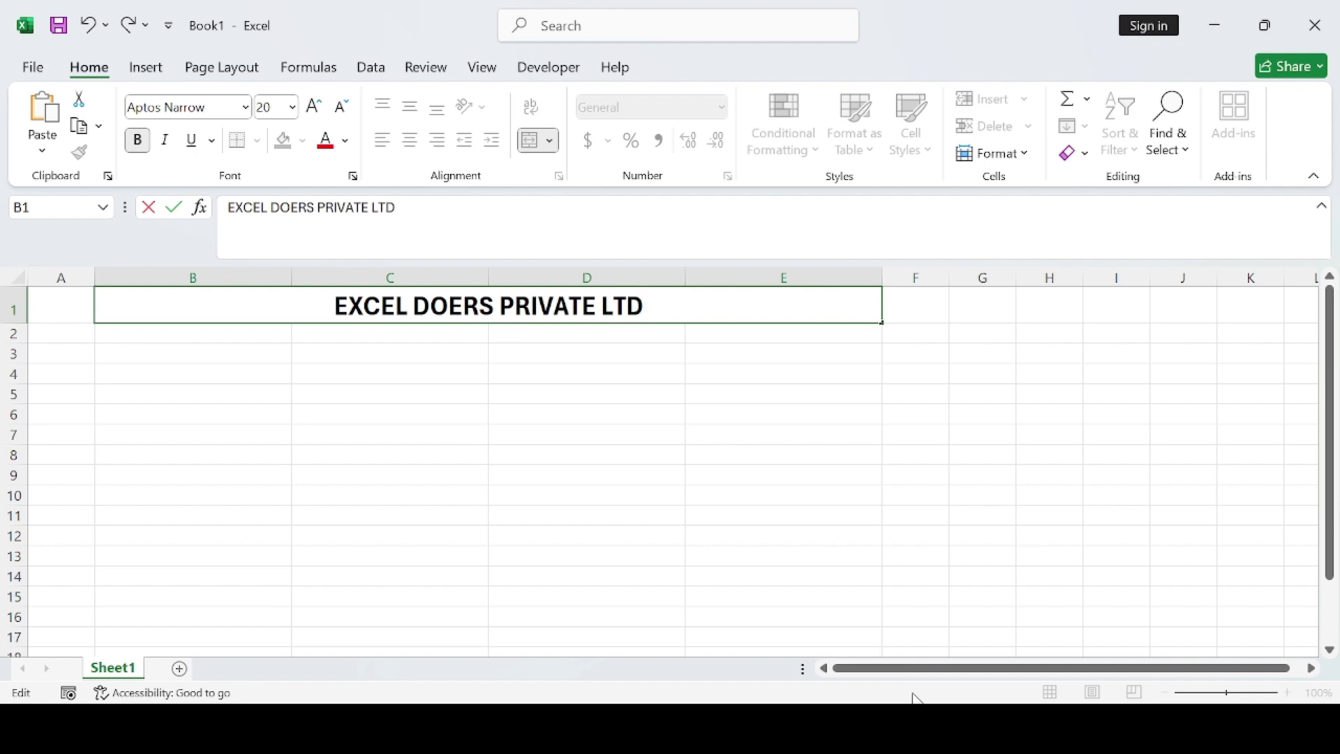
click(340, 342)
Step: Merge and centre cells B2 through E2 beneath the company title
drag(278, 334, 815, 332)
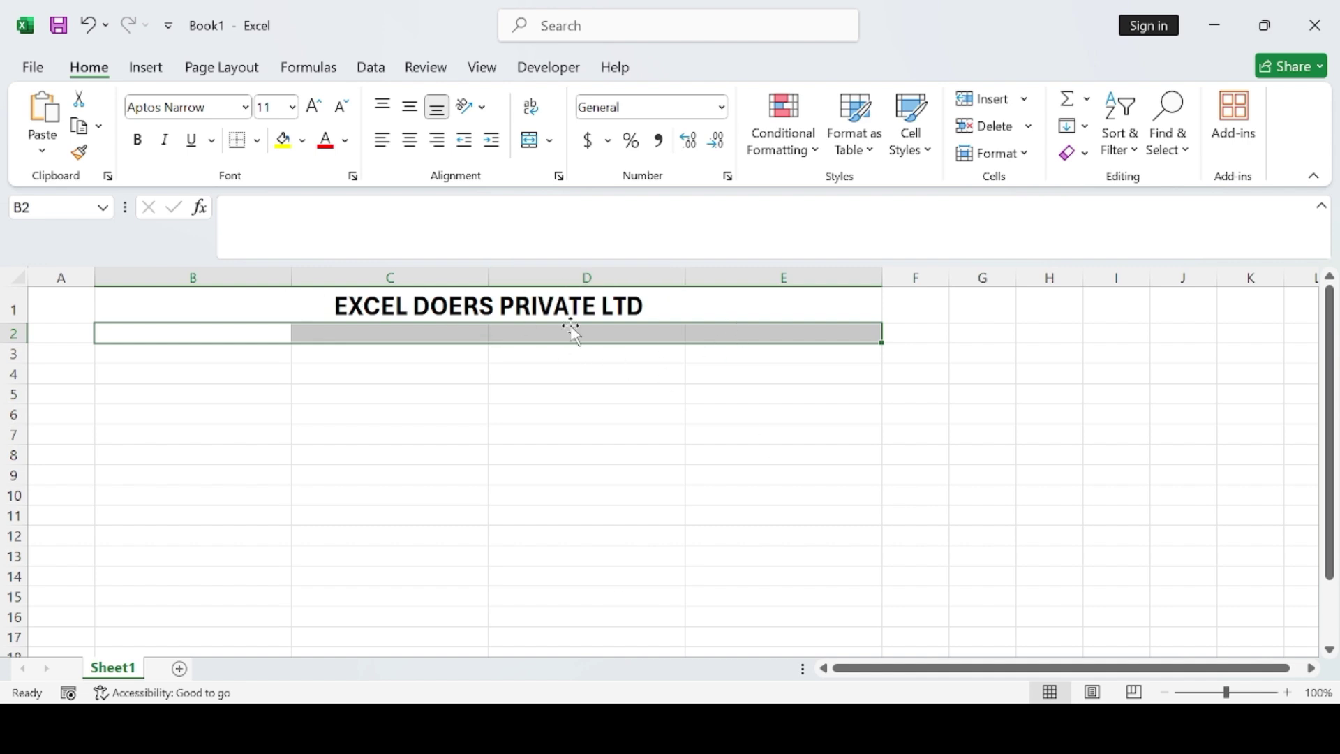
click(523, 331)
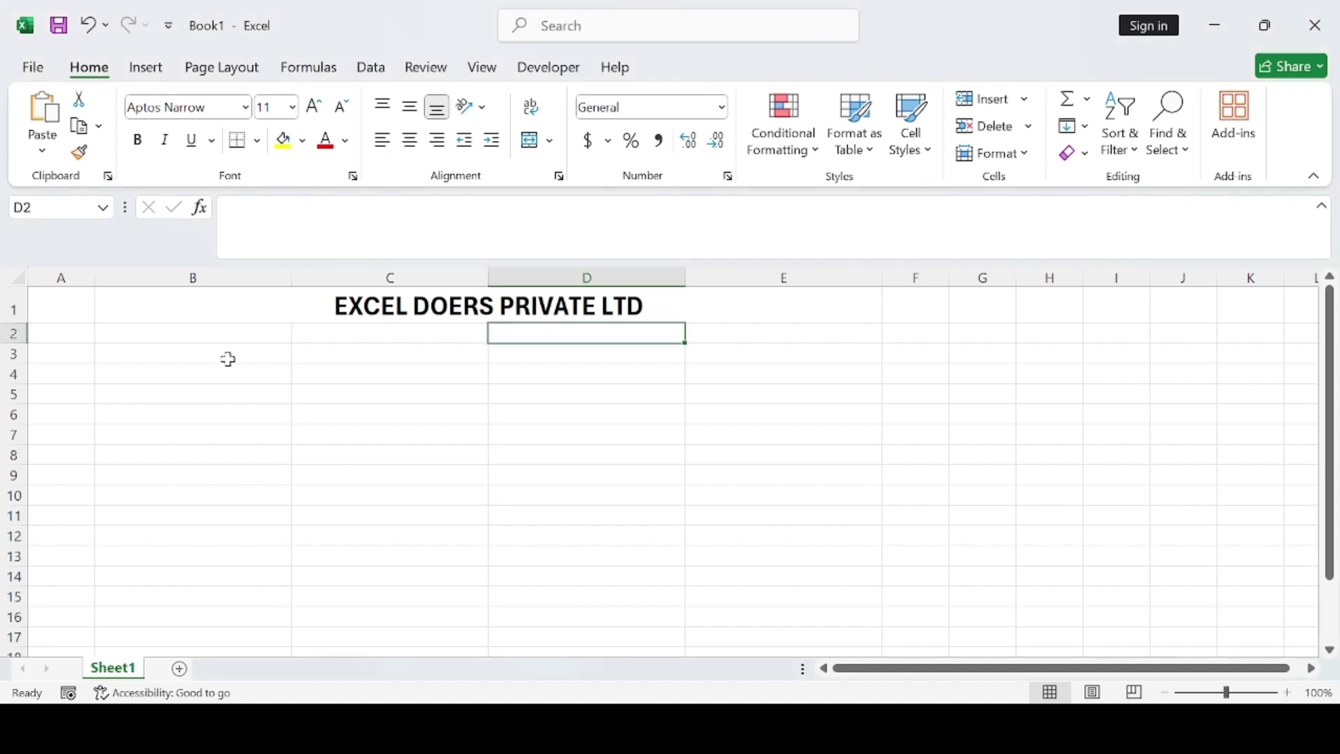
click(159, 332)
drag(288, 327, 786, 331)
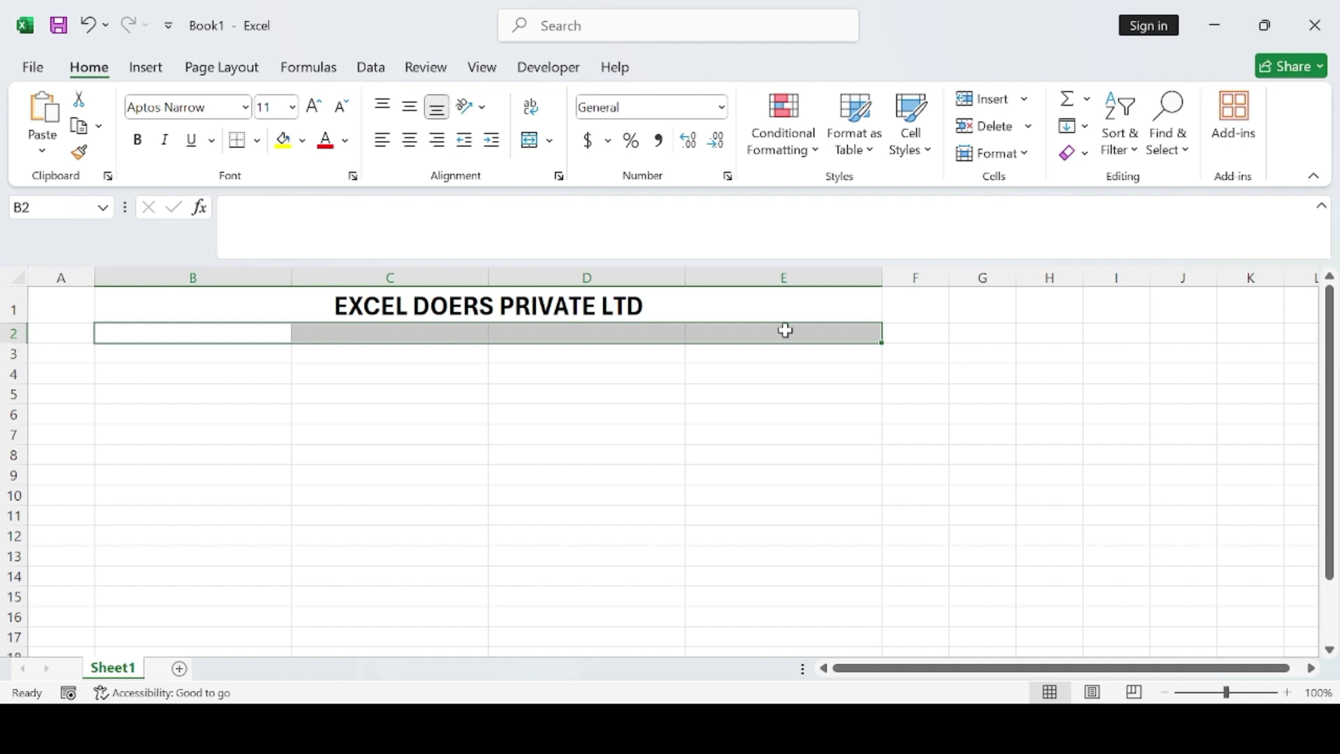
click(544, 146)
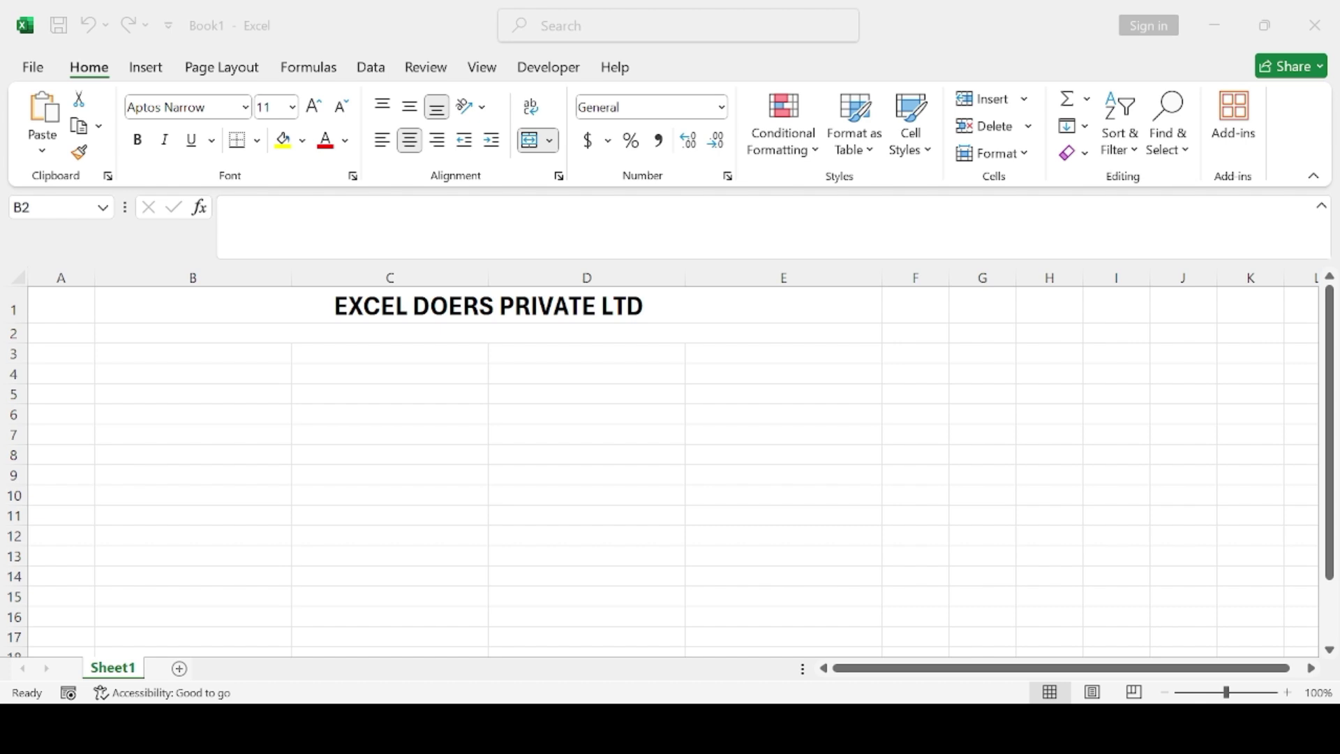
key(alt+Tab)
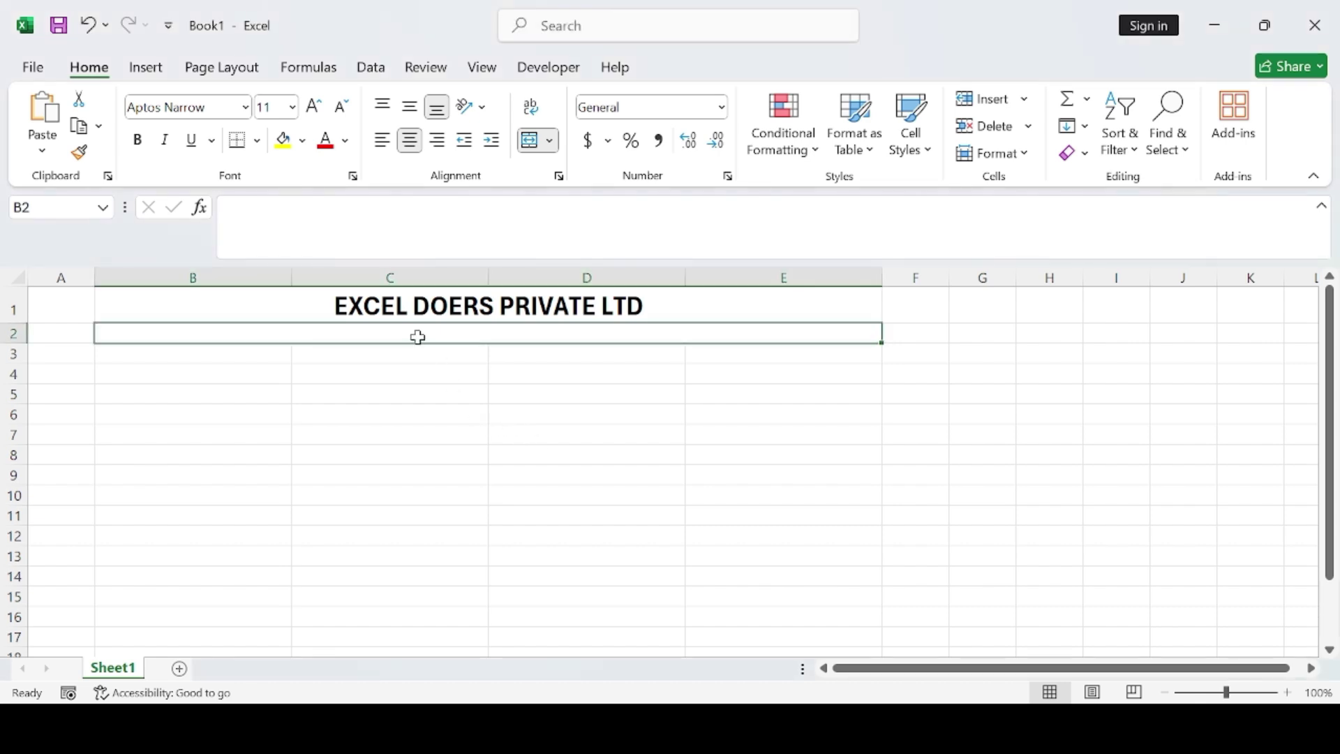
text(STAR)
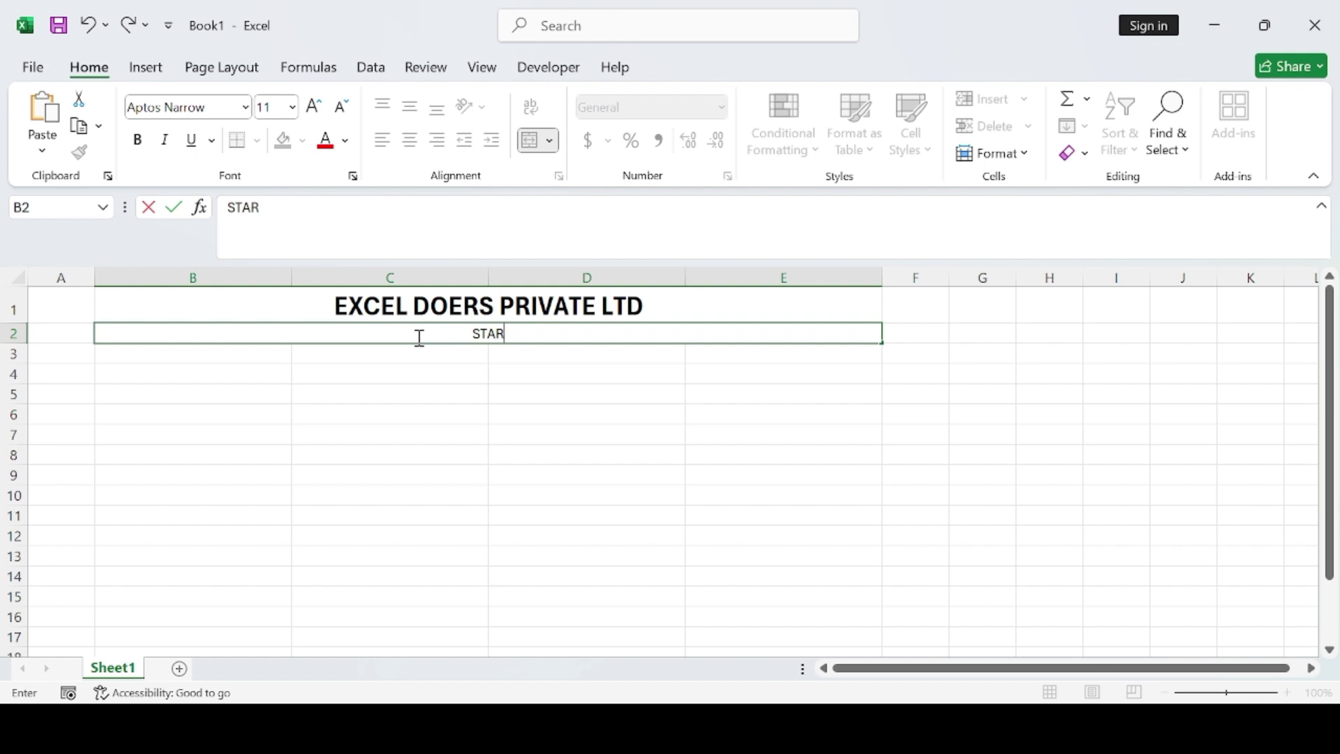
text(ITY)
key(BackSpace)
key(BackSpace)
key(BackSpace)
key(BackSpace)
key(BackSpace)
key(BackSpace)
key(BackSpace)
Step: Enter the company's address in lower case in the merged cell B2
text(straty road)
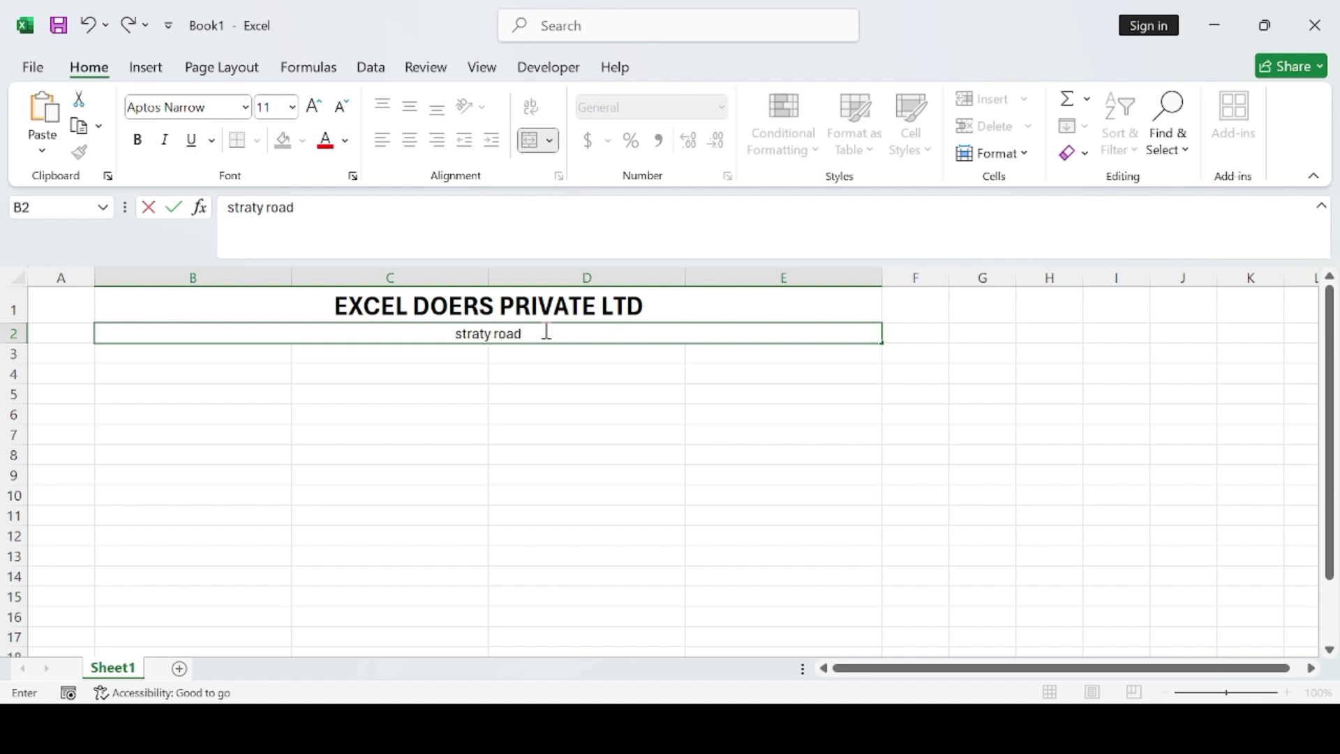
text( p)
key(BackSpace)
text(, prashe)
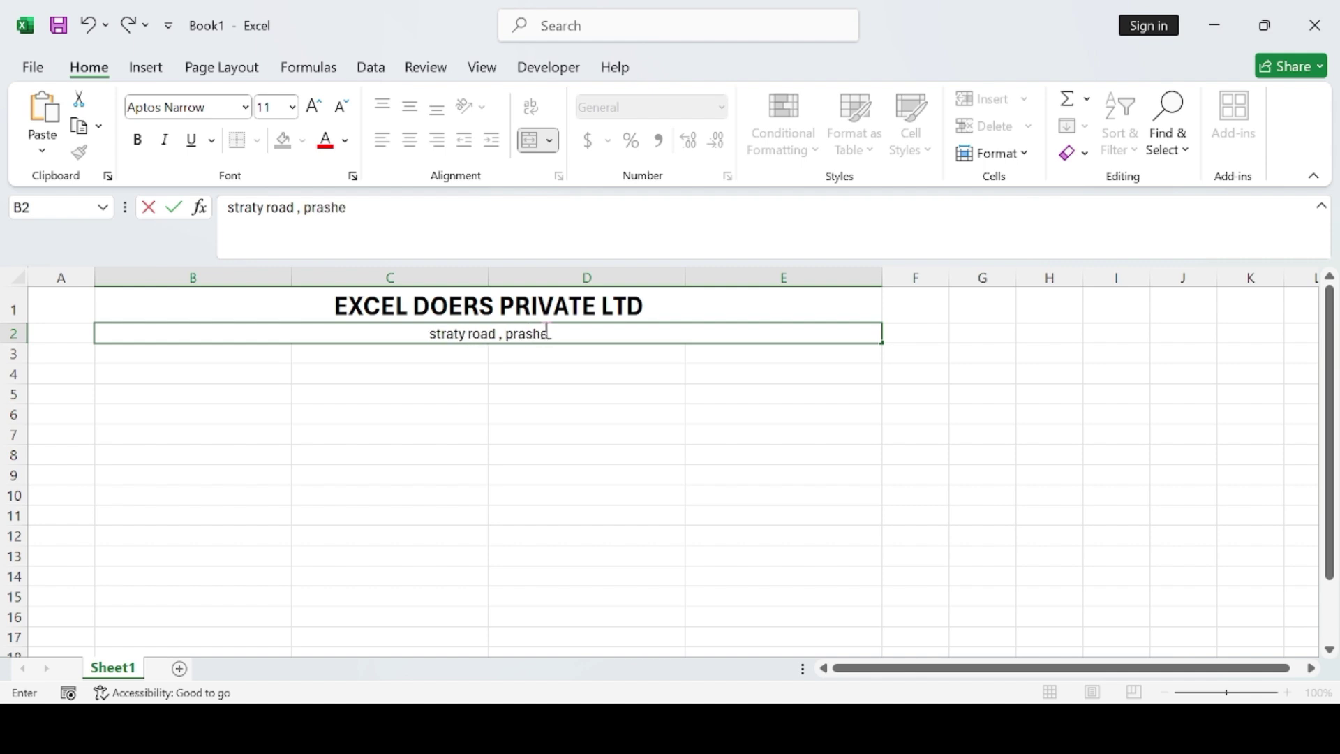
text( 3)
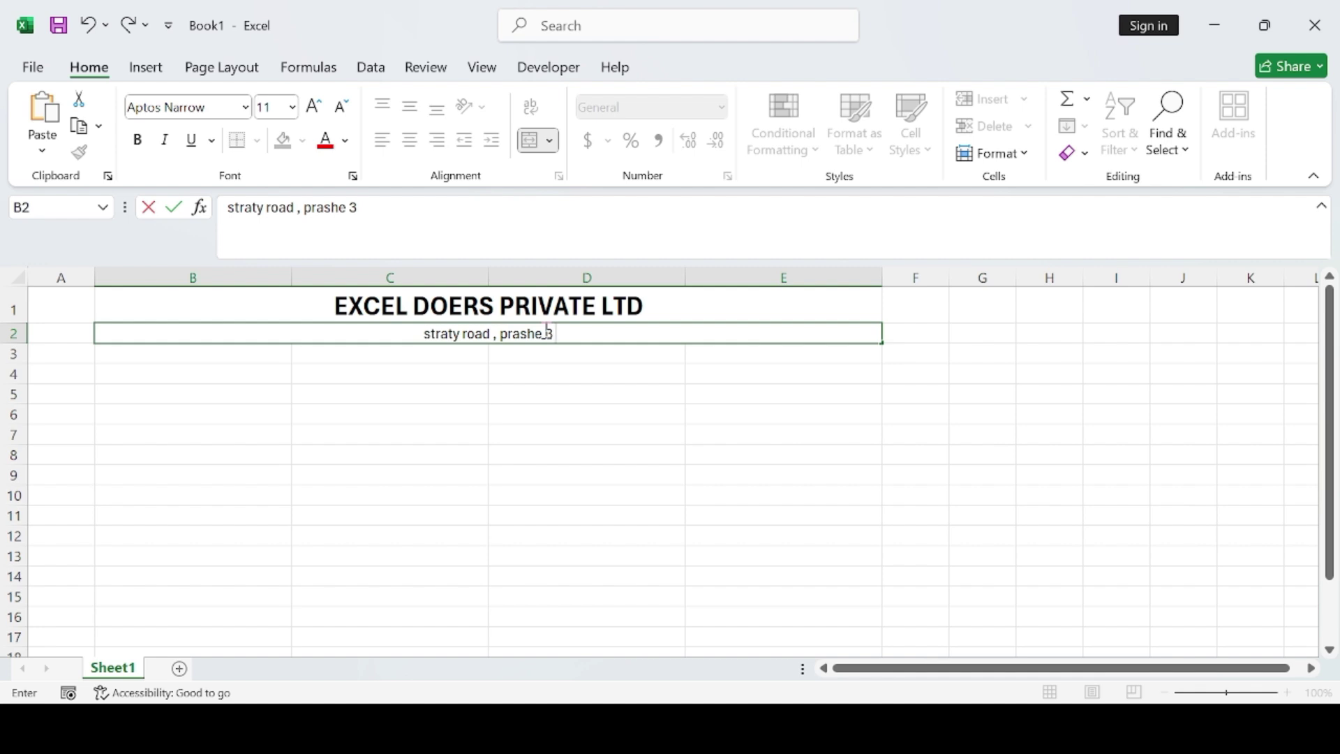
text( chast)
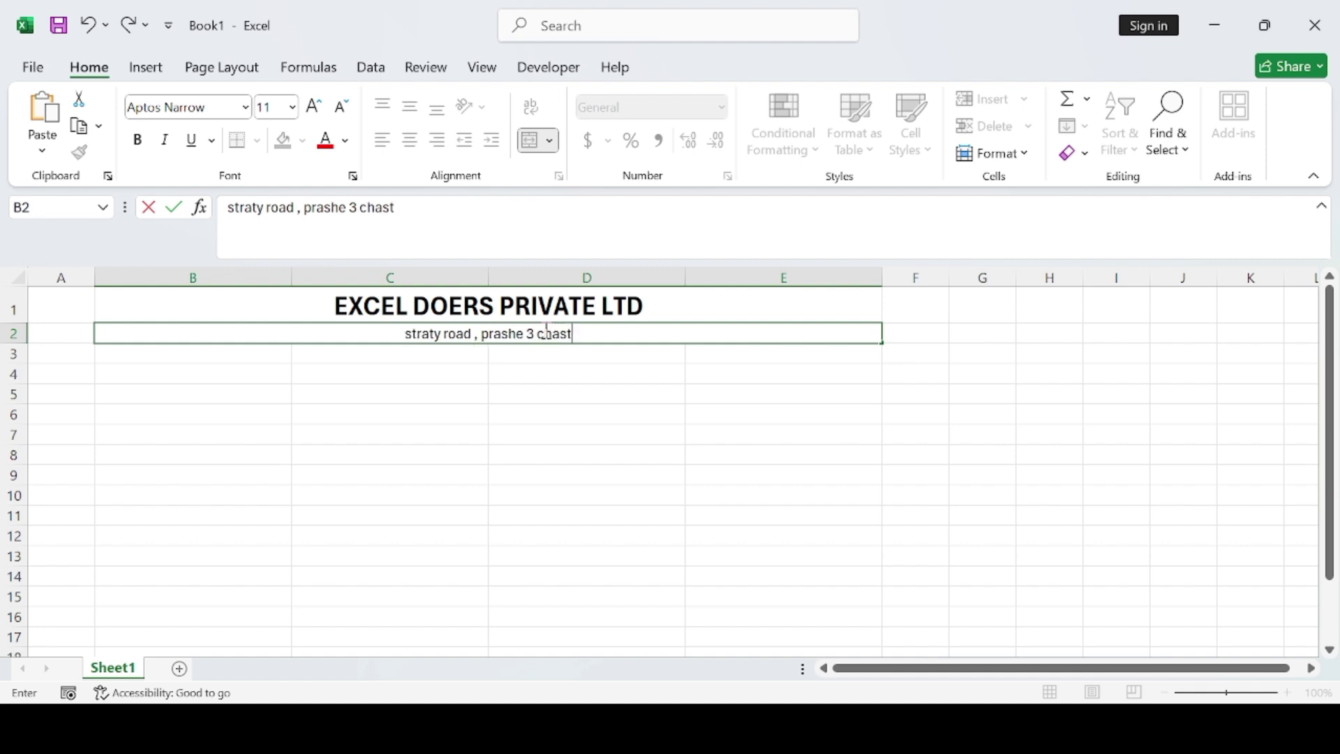
text(road)
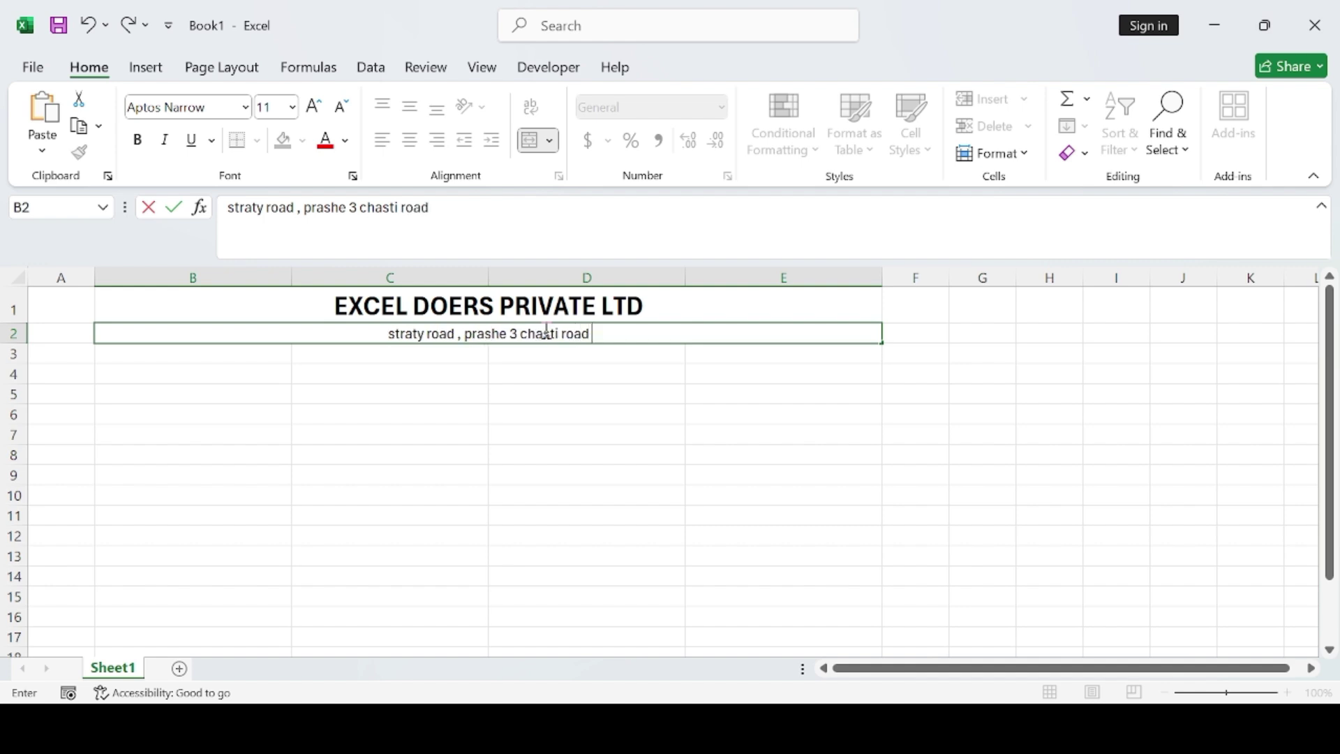
text( ba)
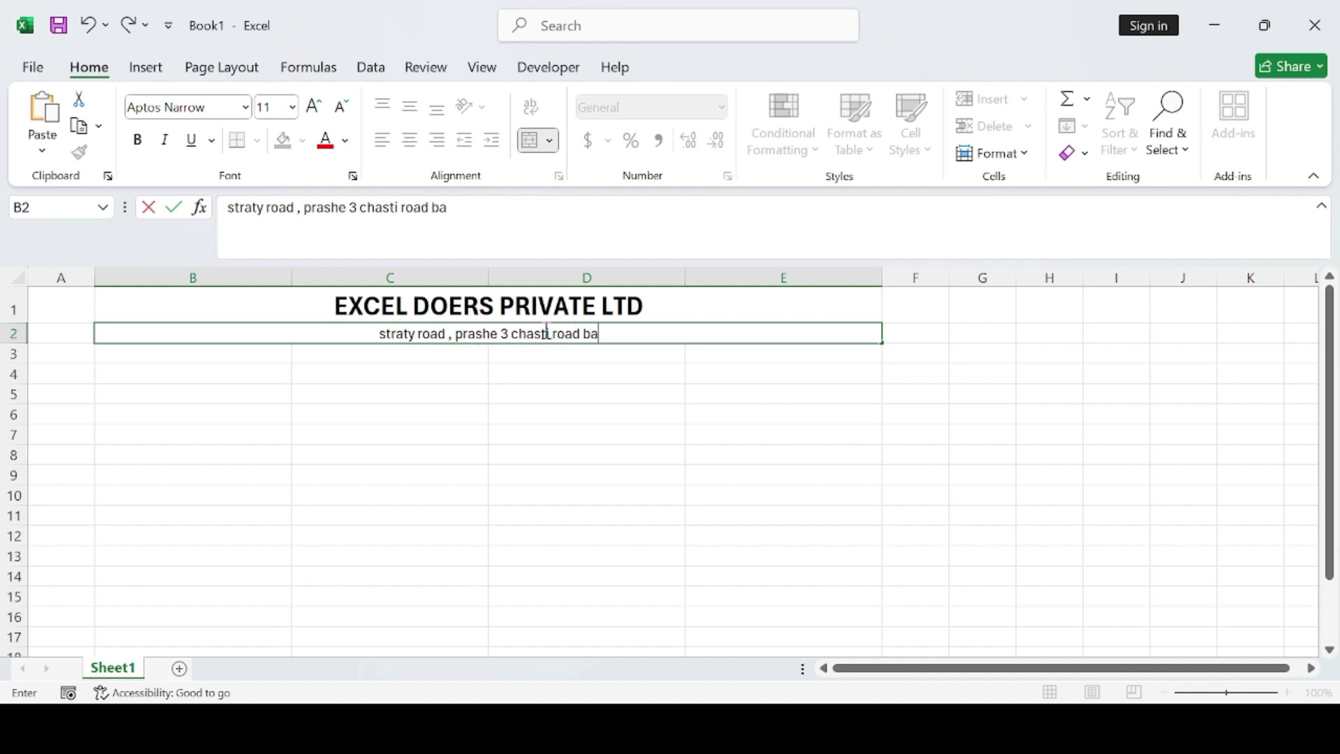
text(ngladsh)
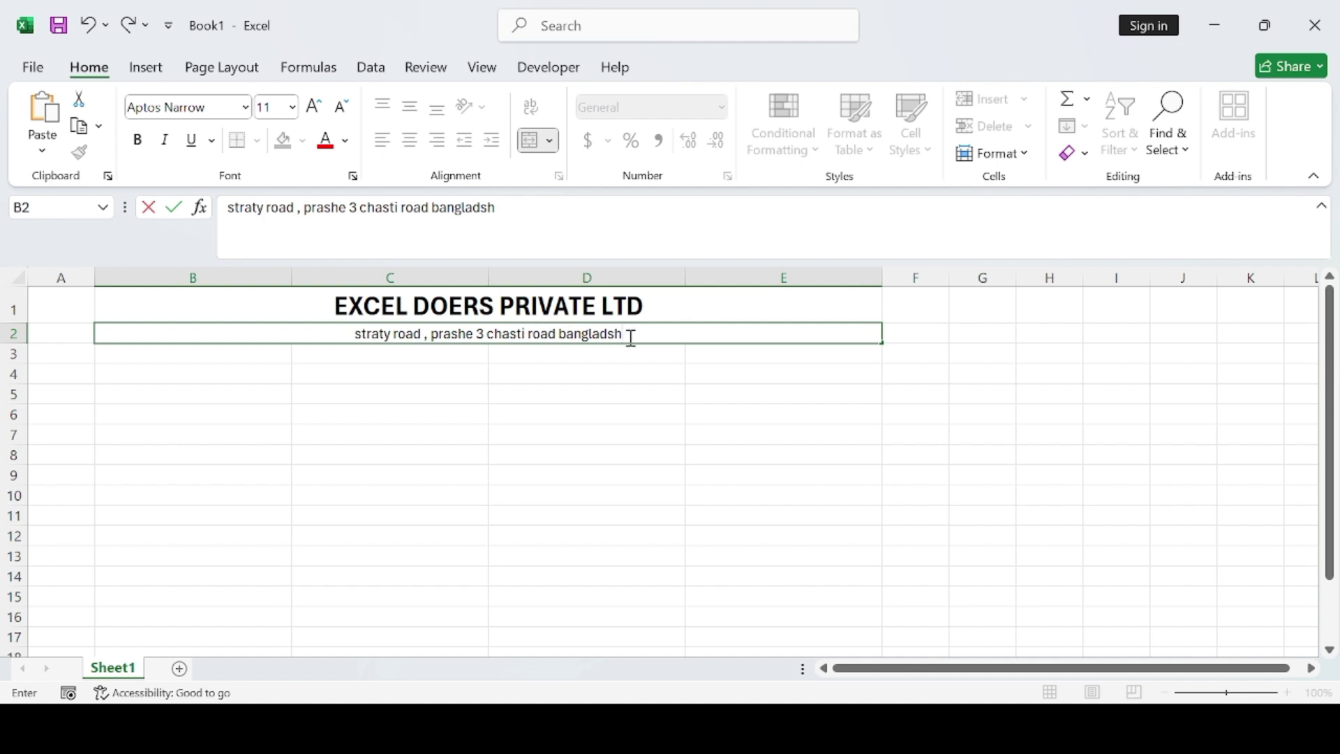
Step: Make the whole address text in the merged cell B2 bold
drag(631, 337, 335, 338)
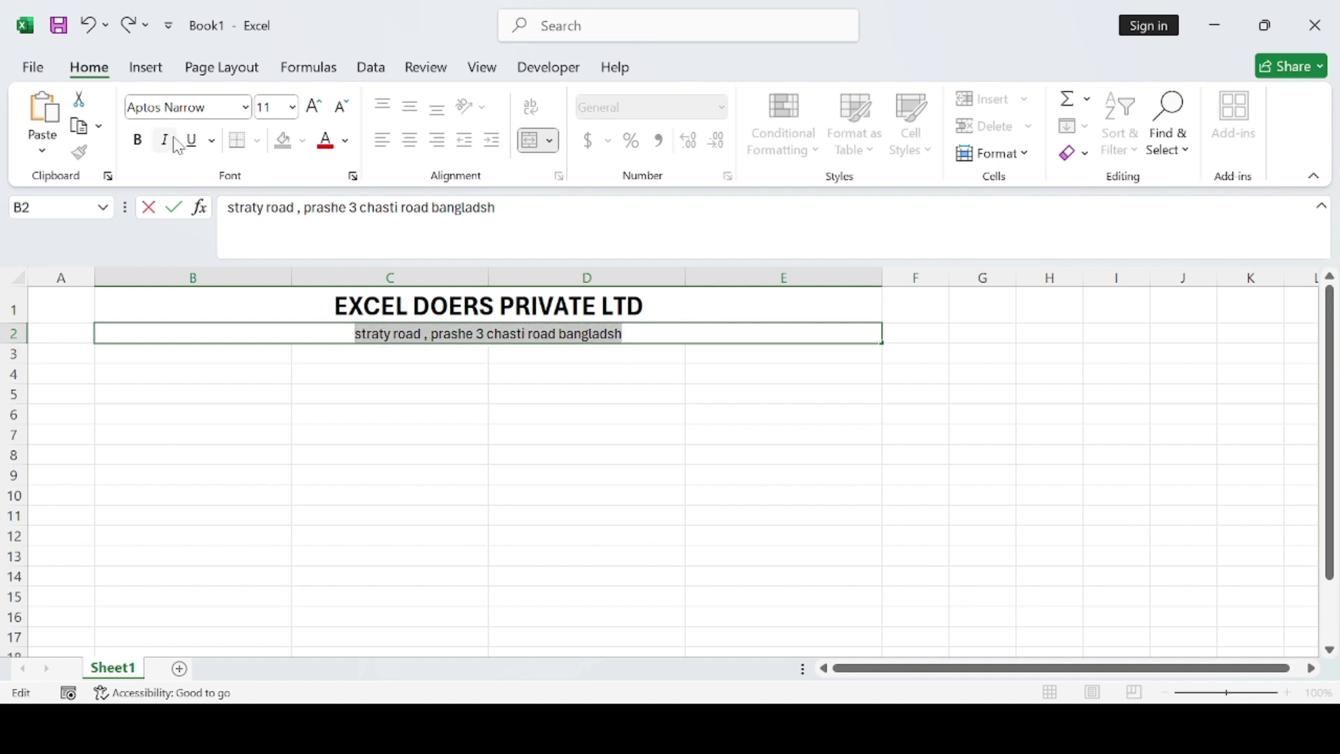
click(137, 139)
click(368, 396)
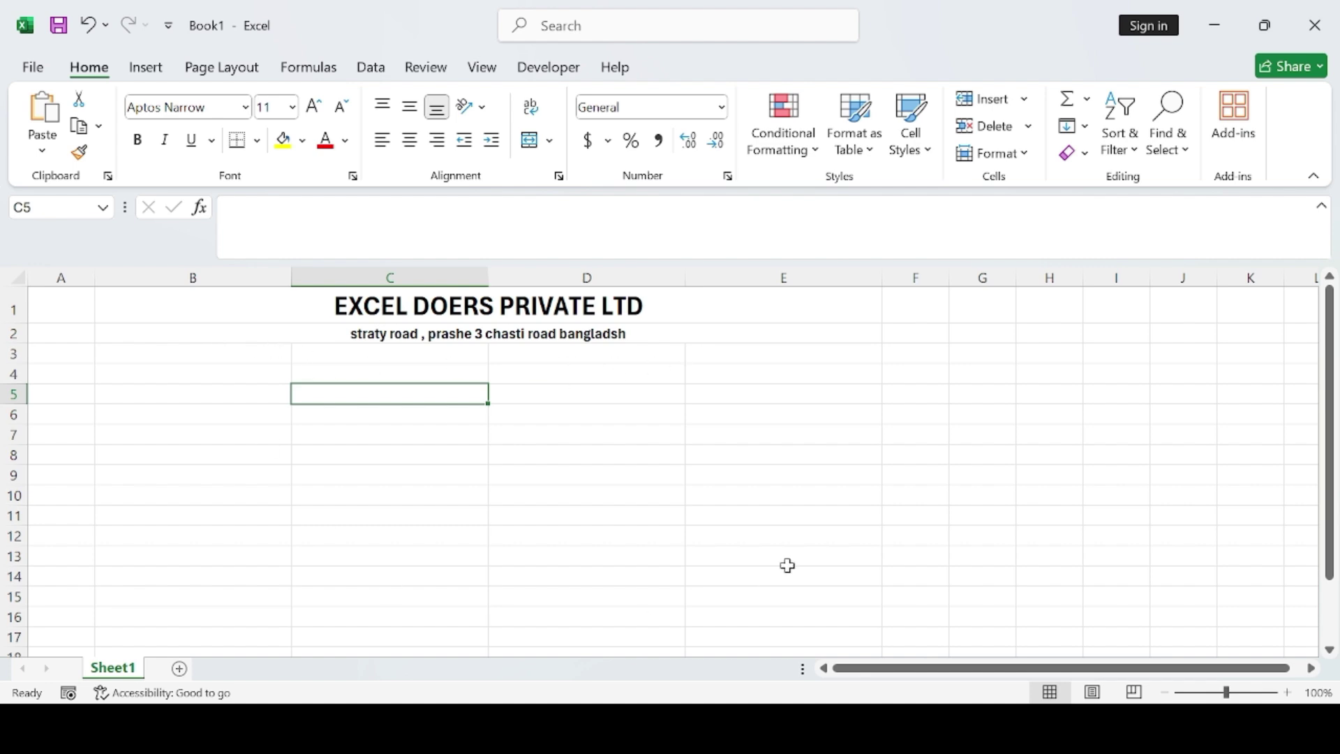
scroll(788, 565, down, 1)
scroll(788, 565, up, 1)
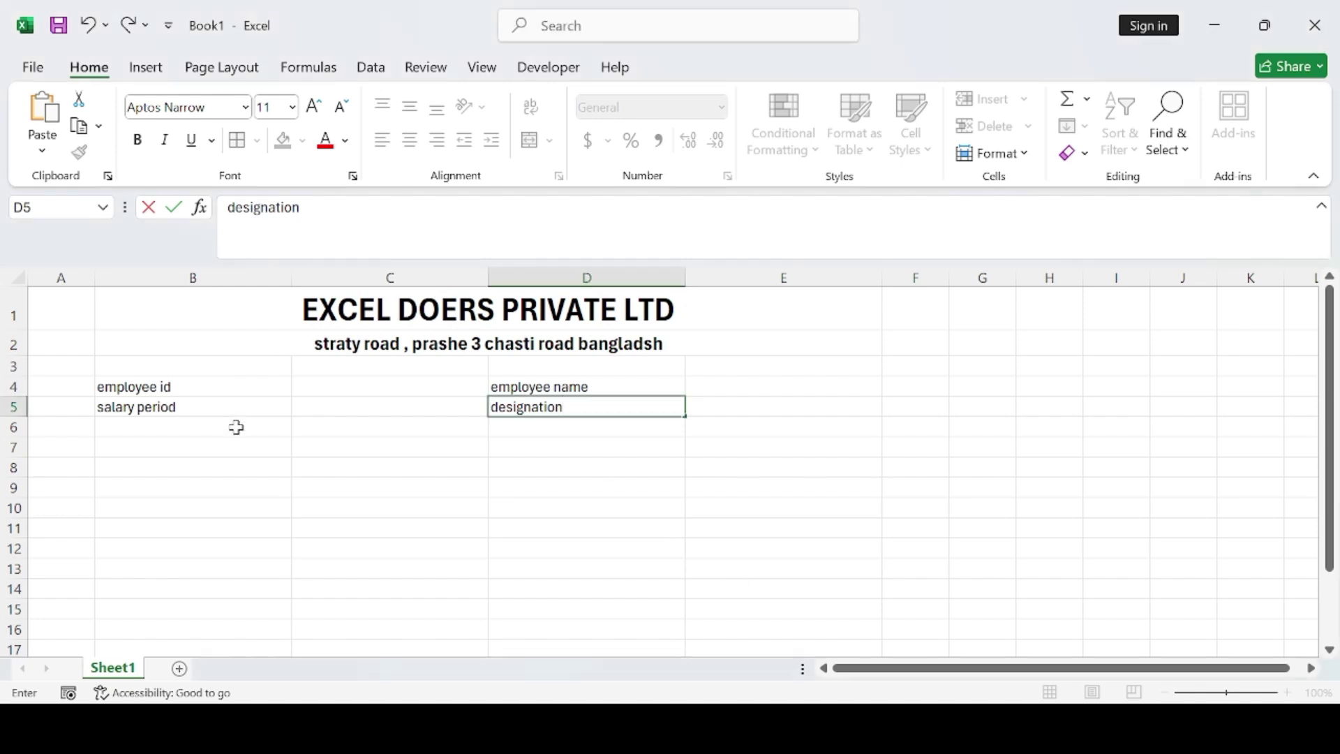
Step: Make the employee id and employee name labels in B4:D4 bold and apply all borders to these cells
click(385, 460)
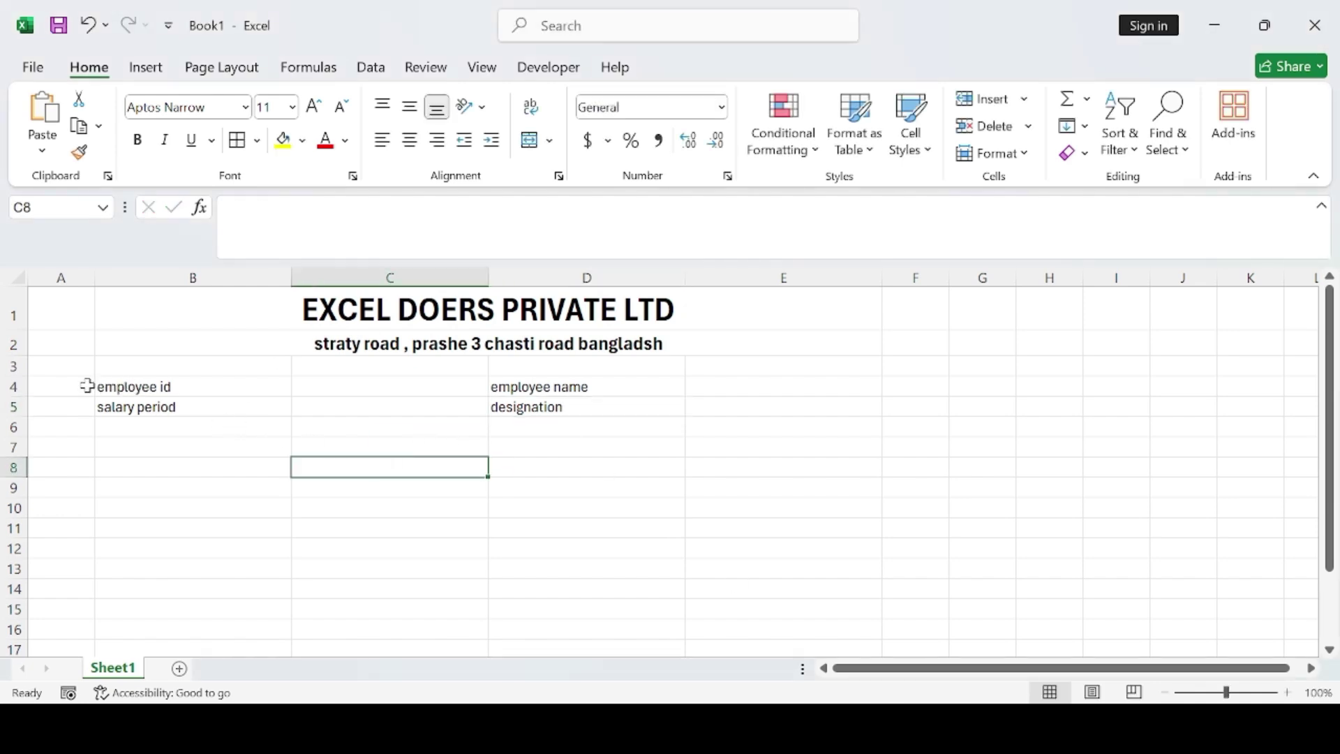
drag(97, 385, 585, 387)
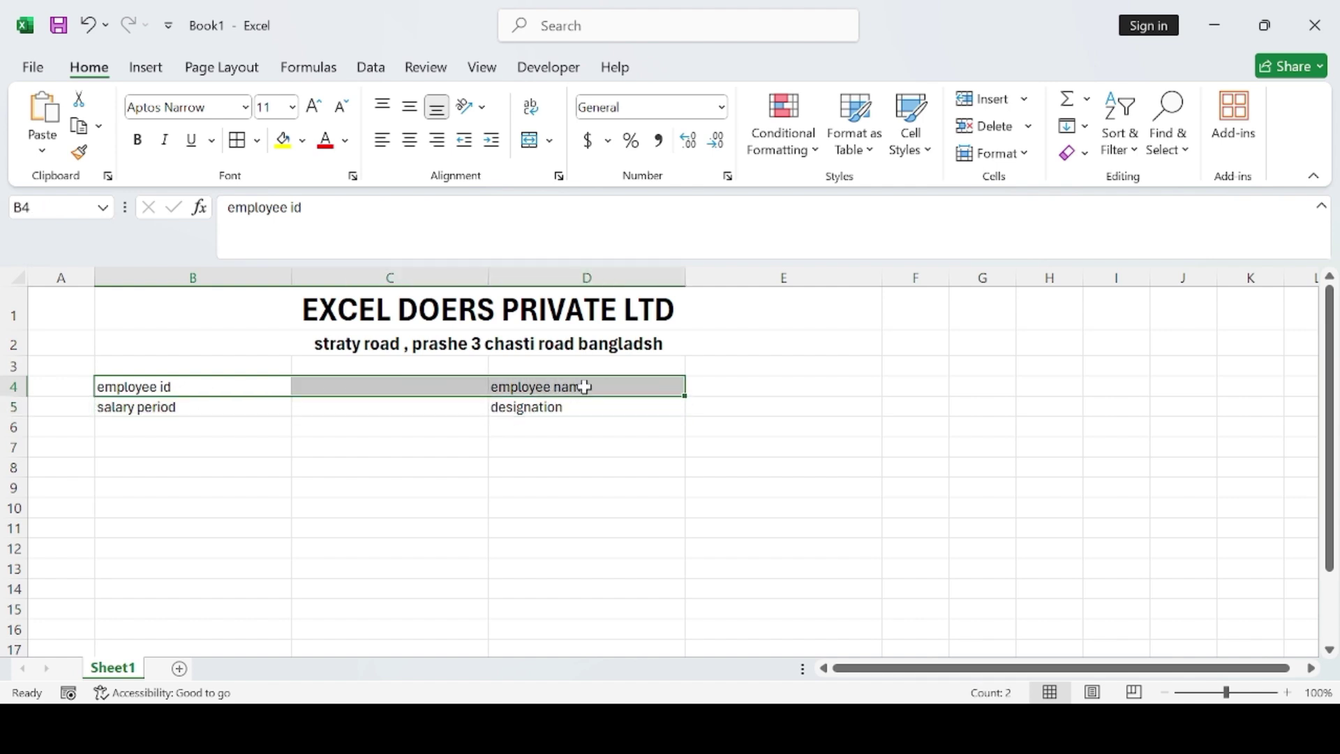
click(142, 147)
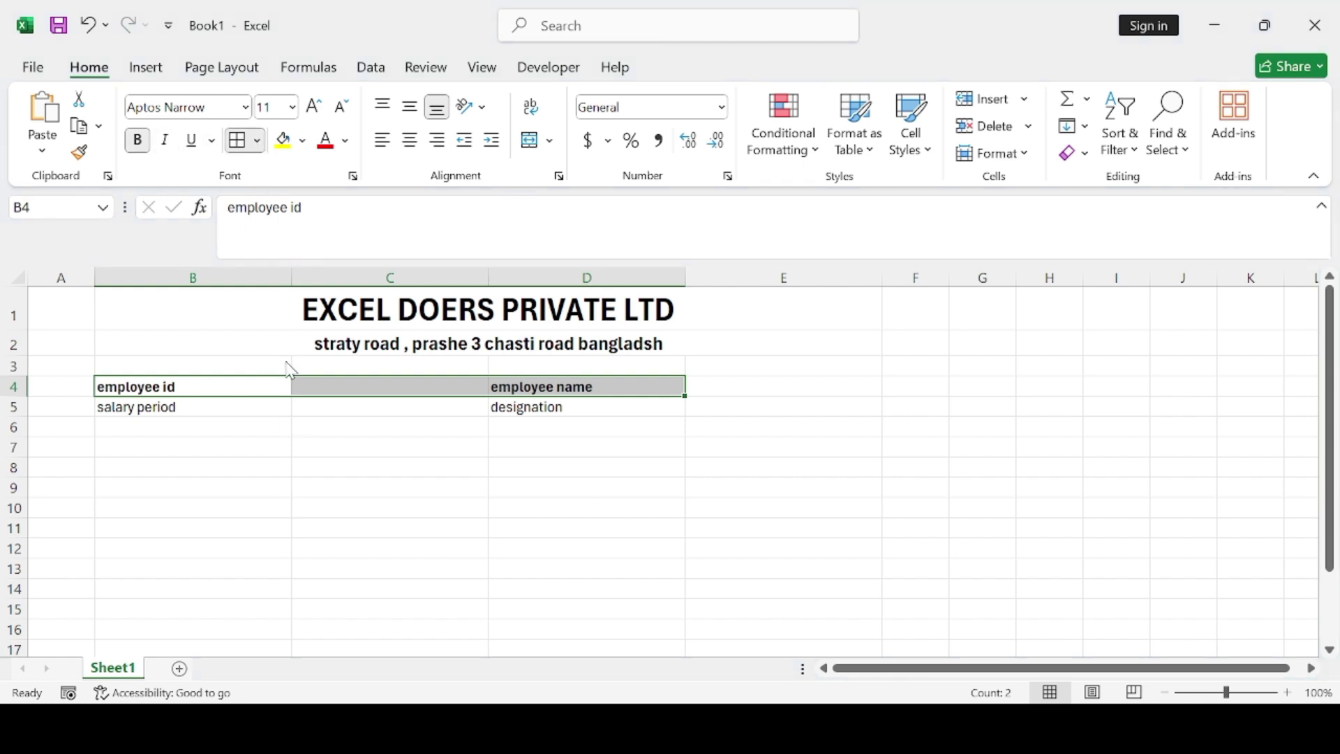
click(335, 454)
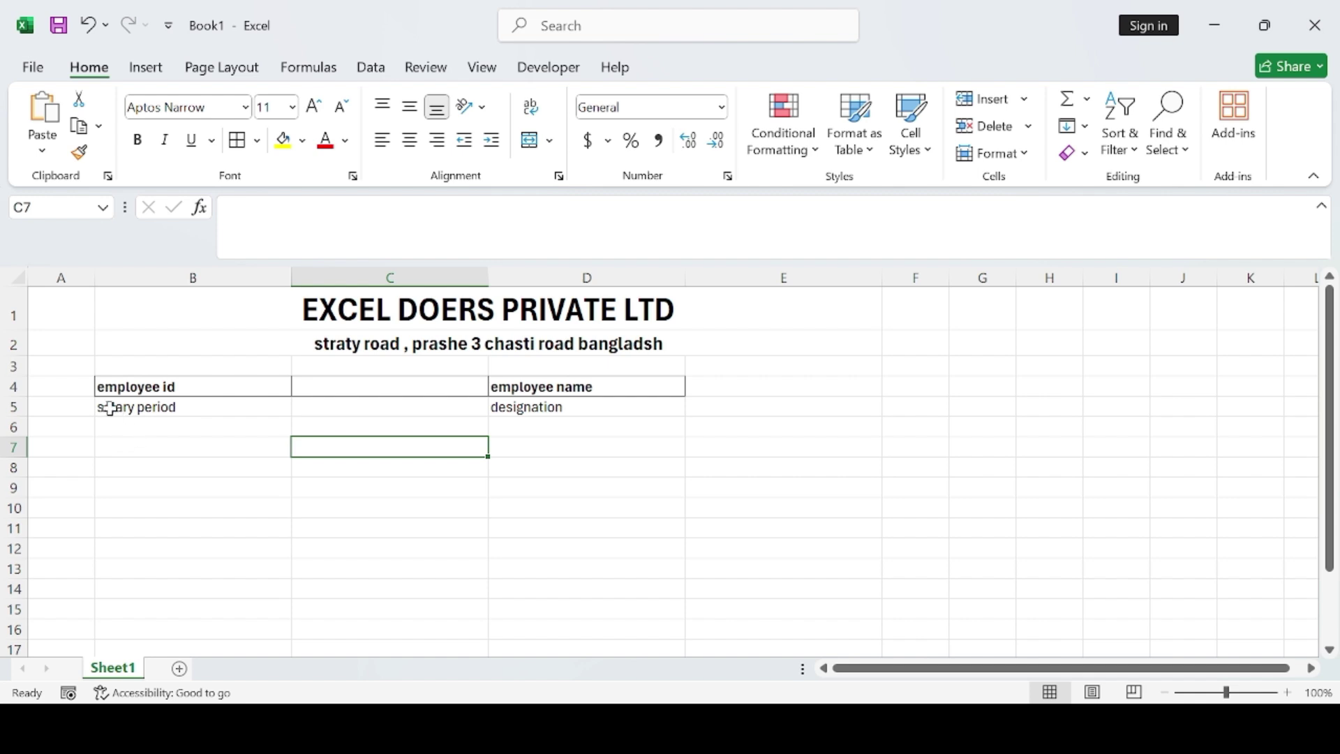
Step: Make the salary period and designation labels in B5:D5 bold and apply all borders to these cells
click(145, 404)
drag(146, 405, 556, 396)
click(138, 140)
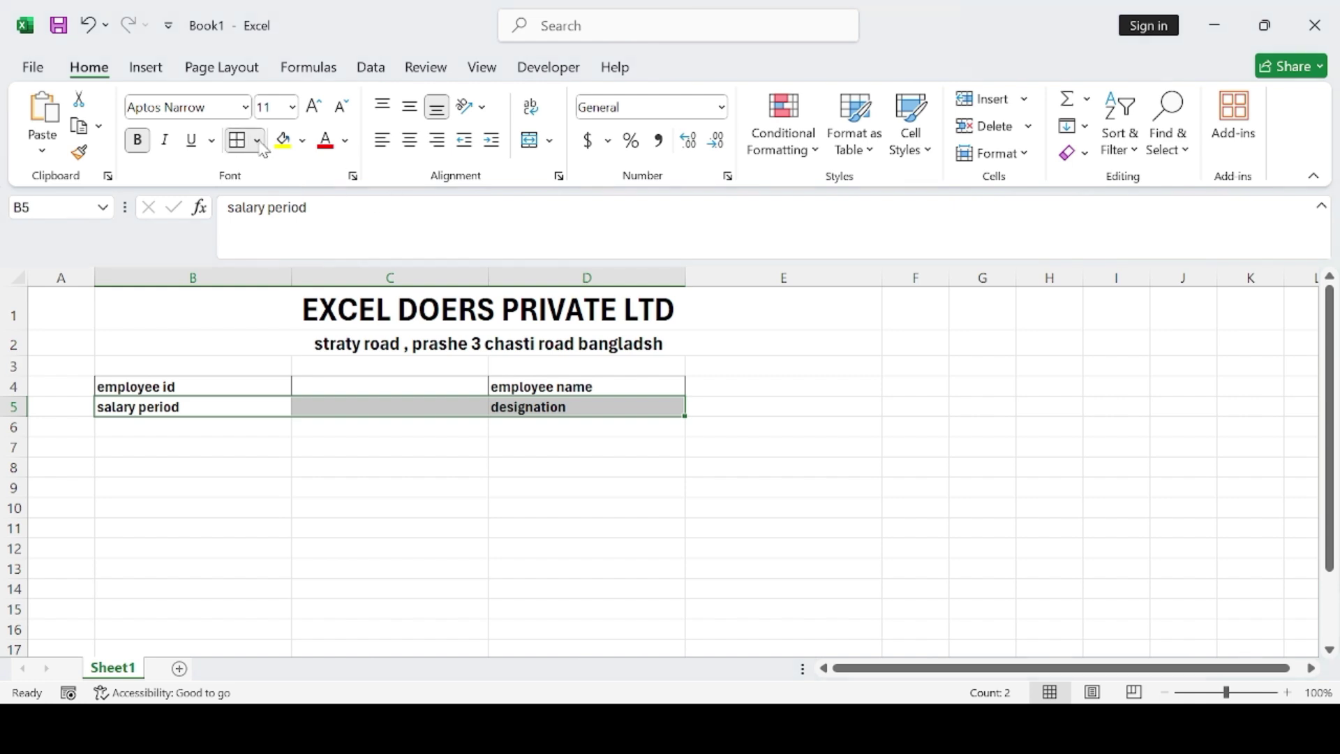
click(297, 466)
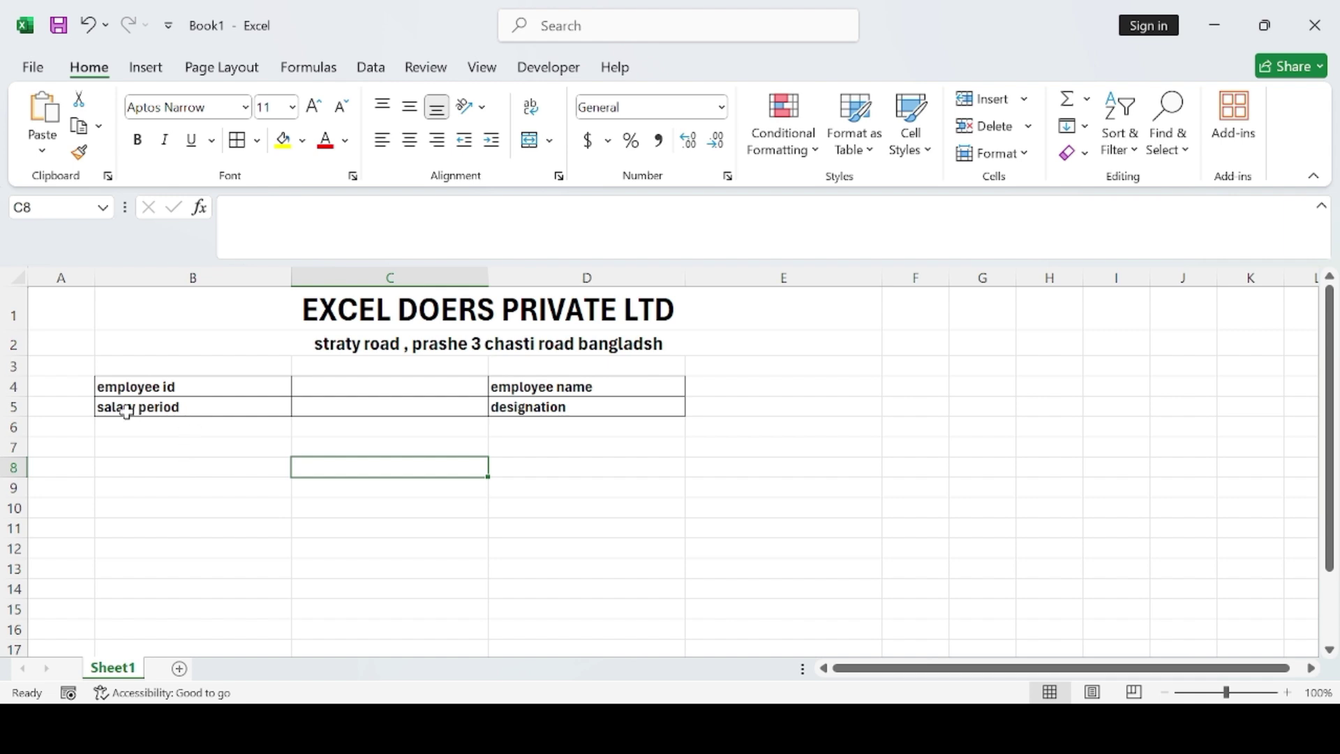
Step: Align the text in cells B4:D5 to the centre horizontally and to the bottom vertically
drag(101, 368, 404, 400)
click(653, 468)
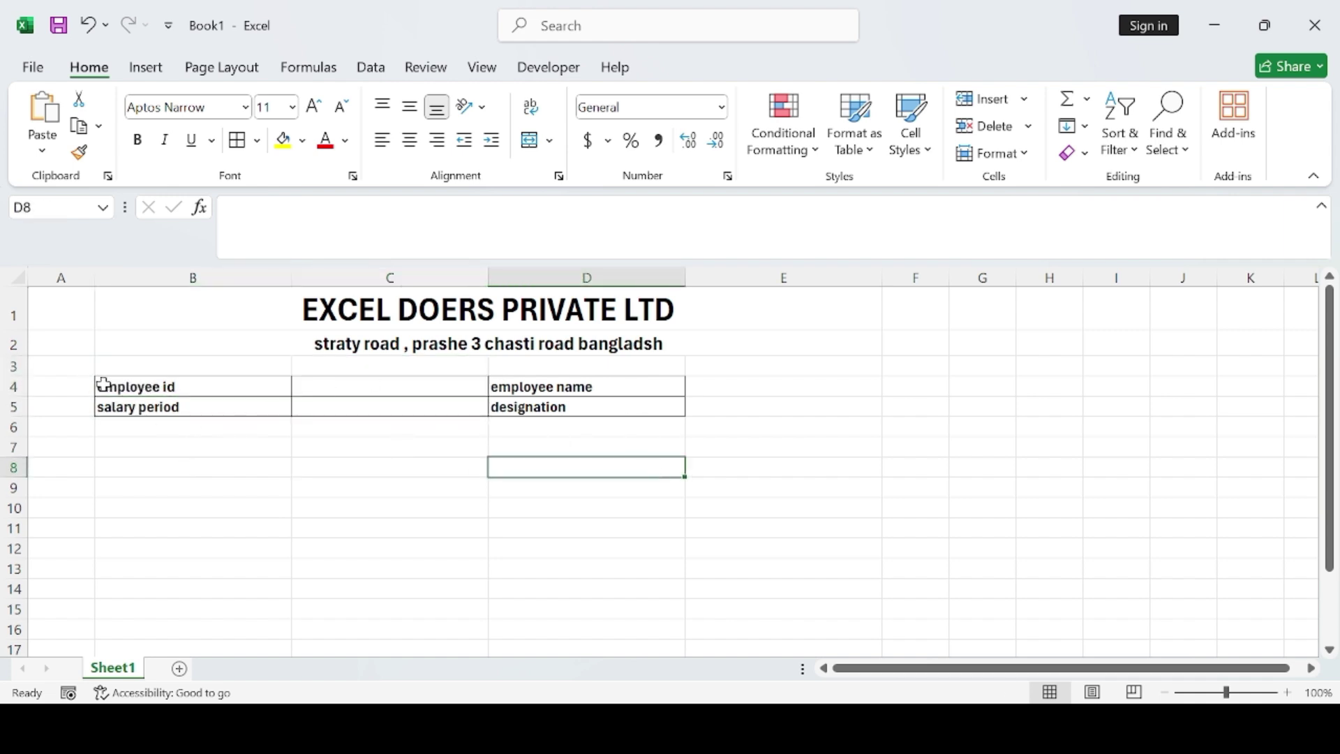
drag(101, 383, 521, 411)
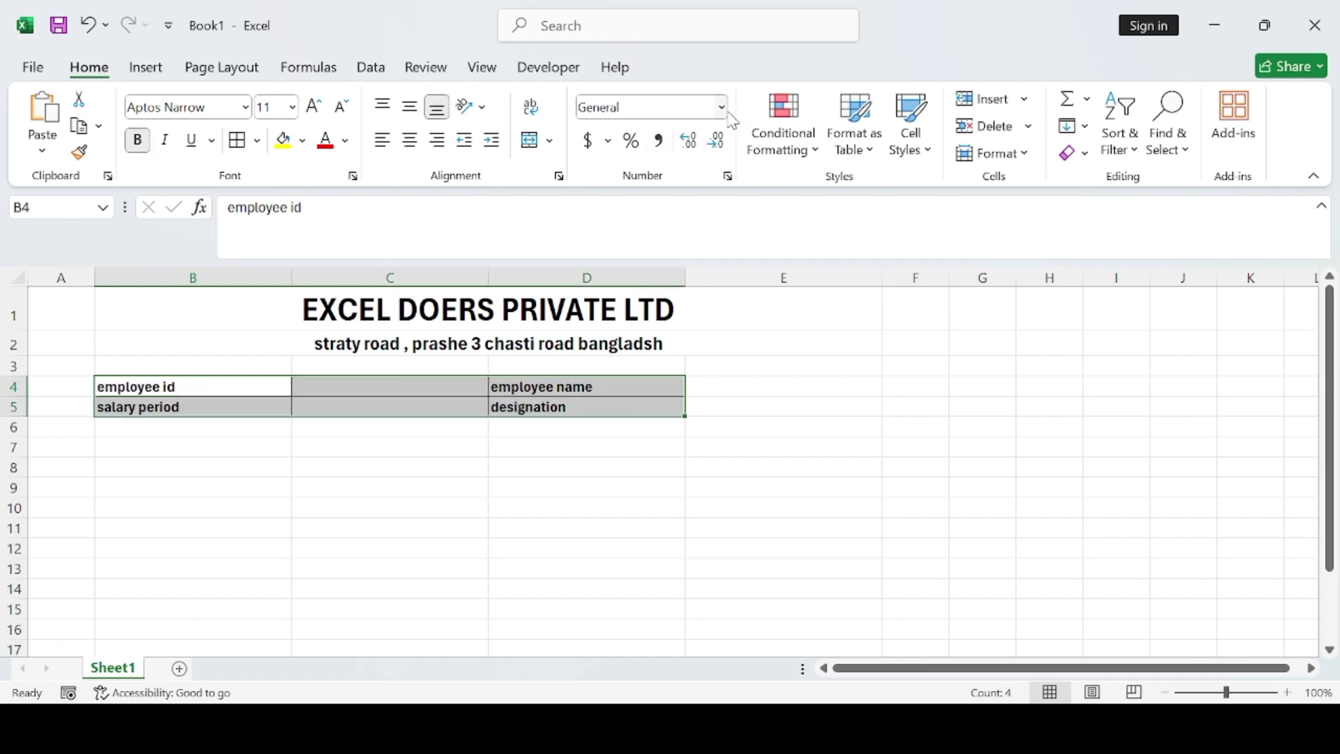
click(416, 115)
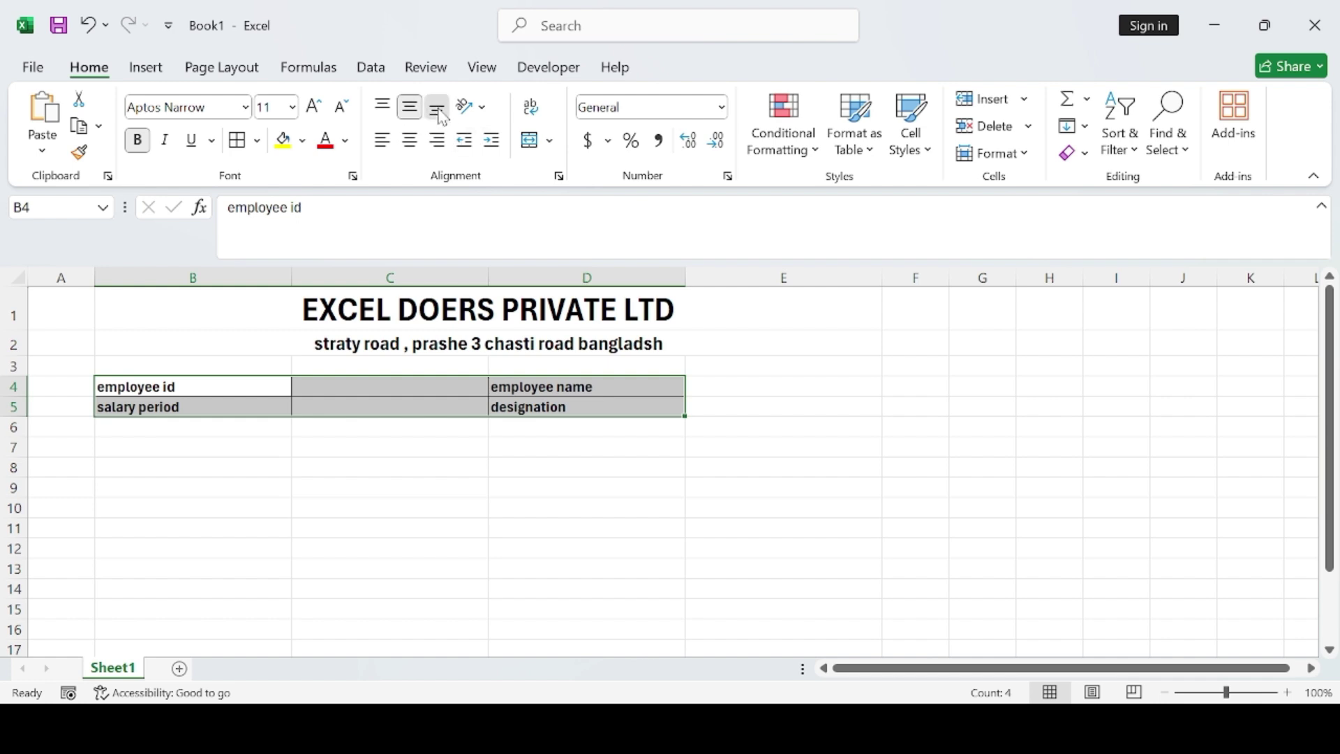
click(385, 113)
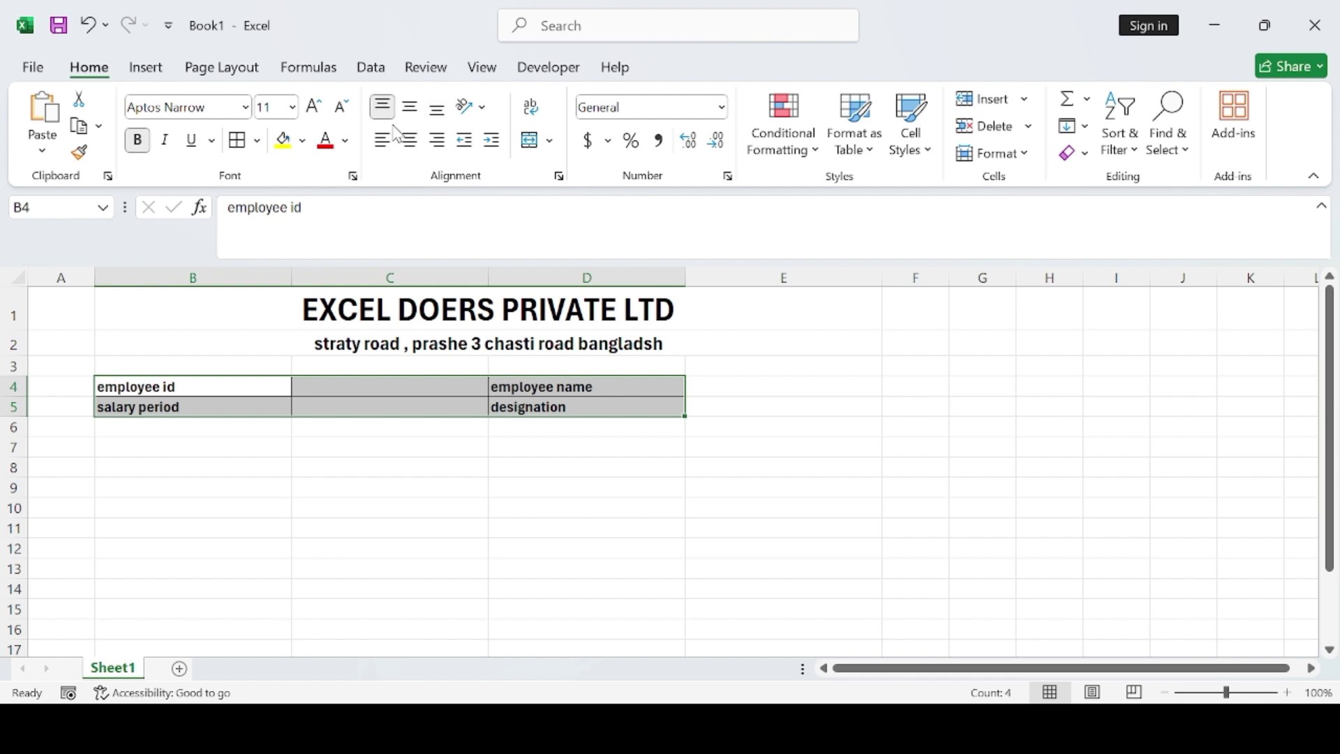
click(494, 142)
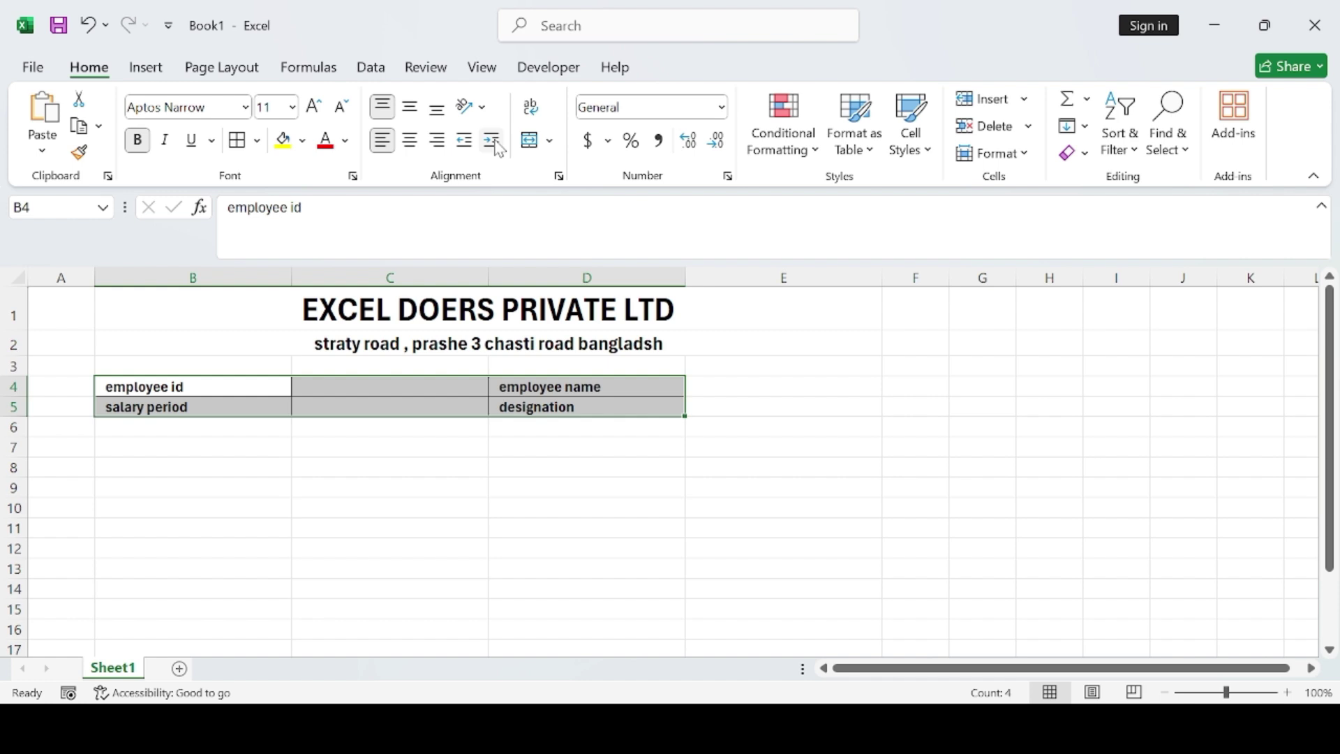
click(439, 111)
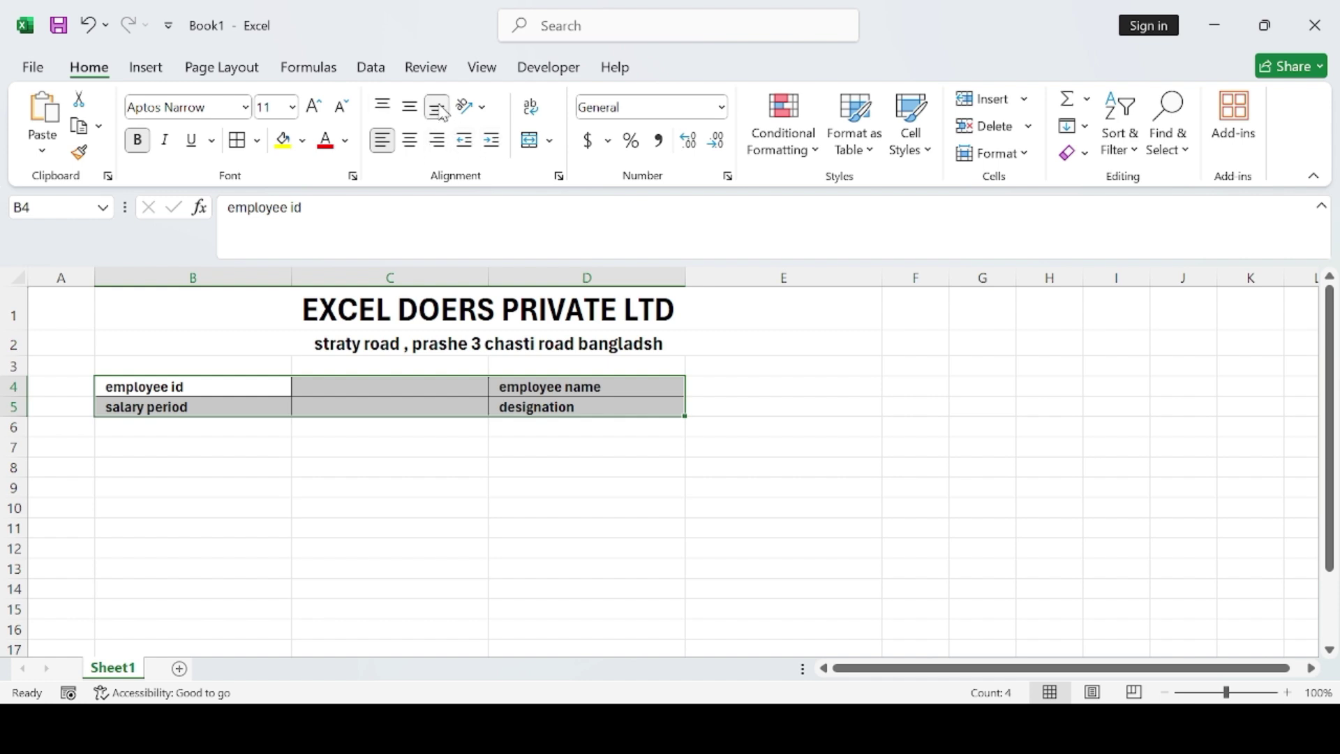
click(409, 145)
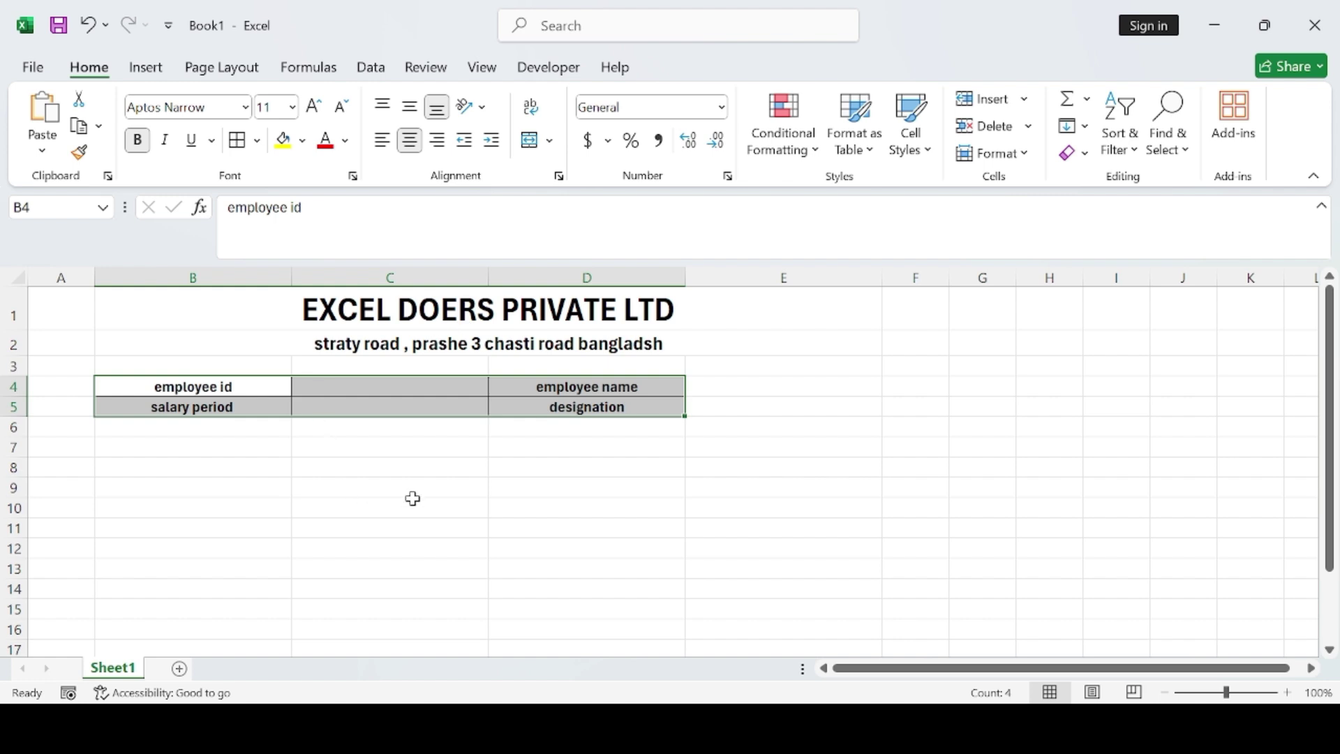
click(505, 523)
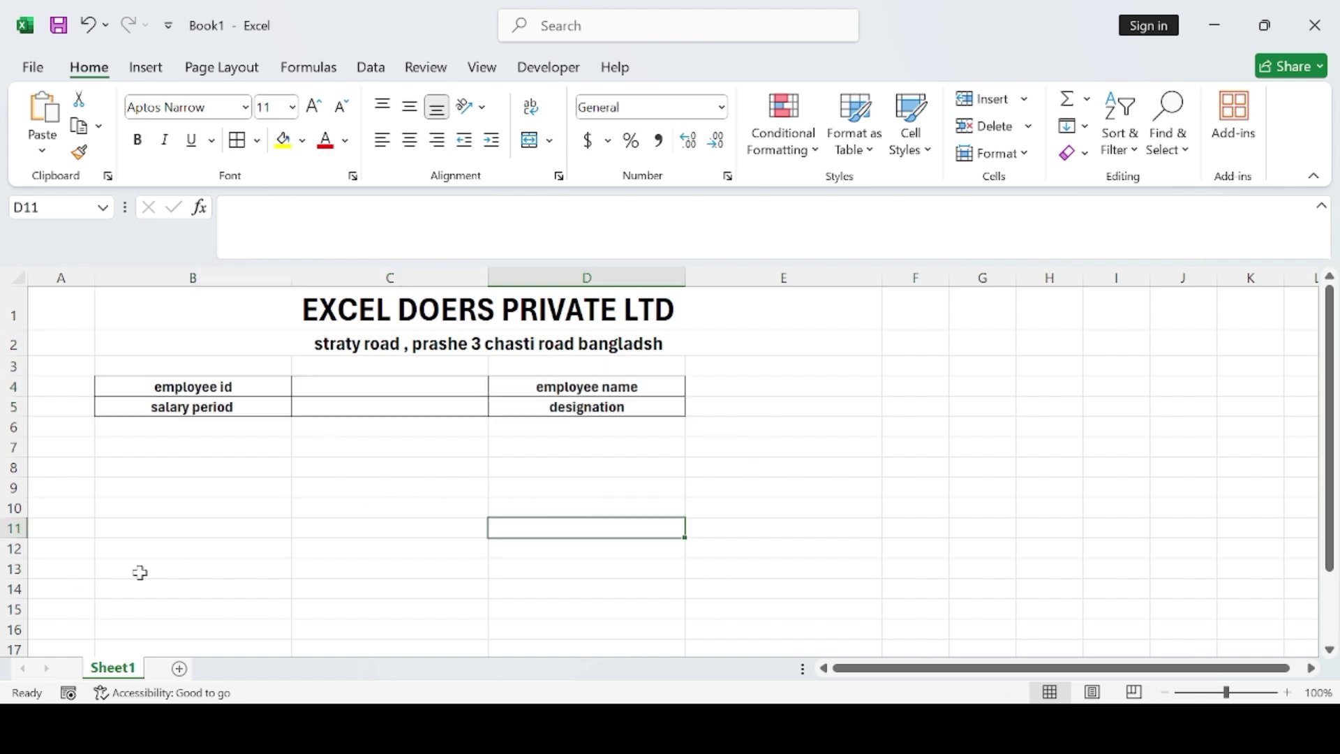
Step: Increase the row height of rows 4 and 5 slightly
click(13, 389)
drag(19, 388, 15, 399)
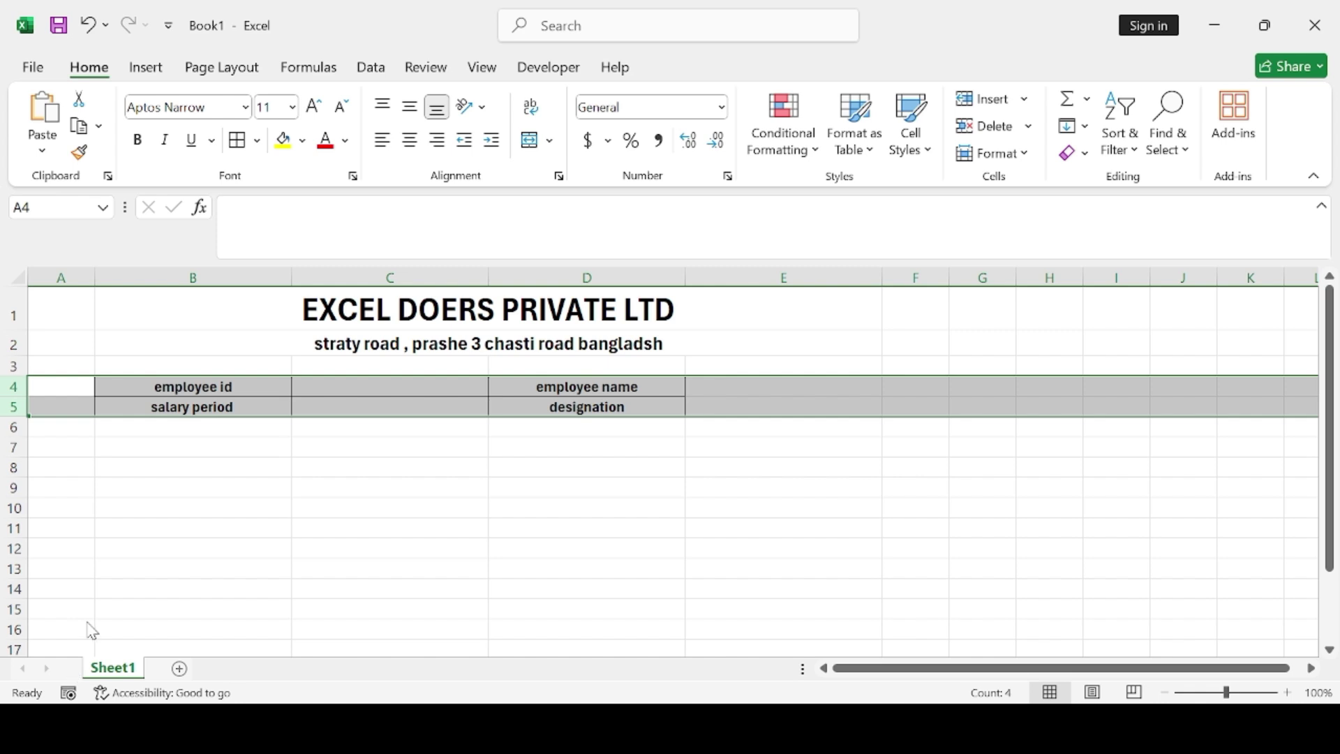
key(ctrl+1)
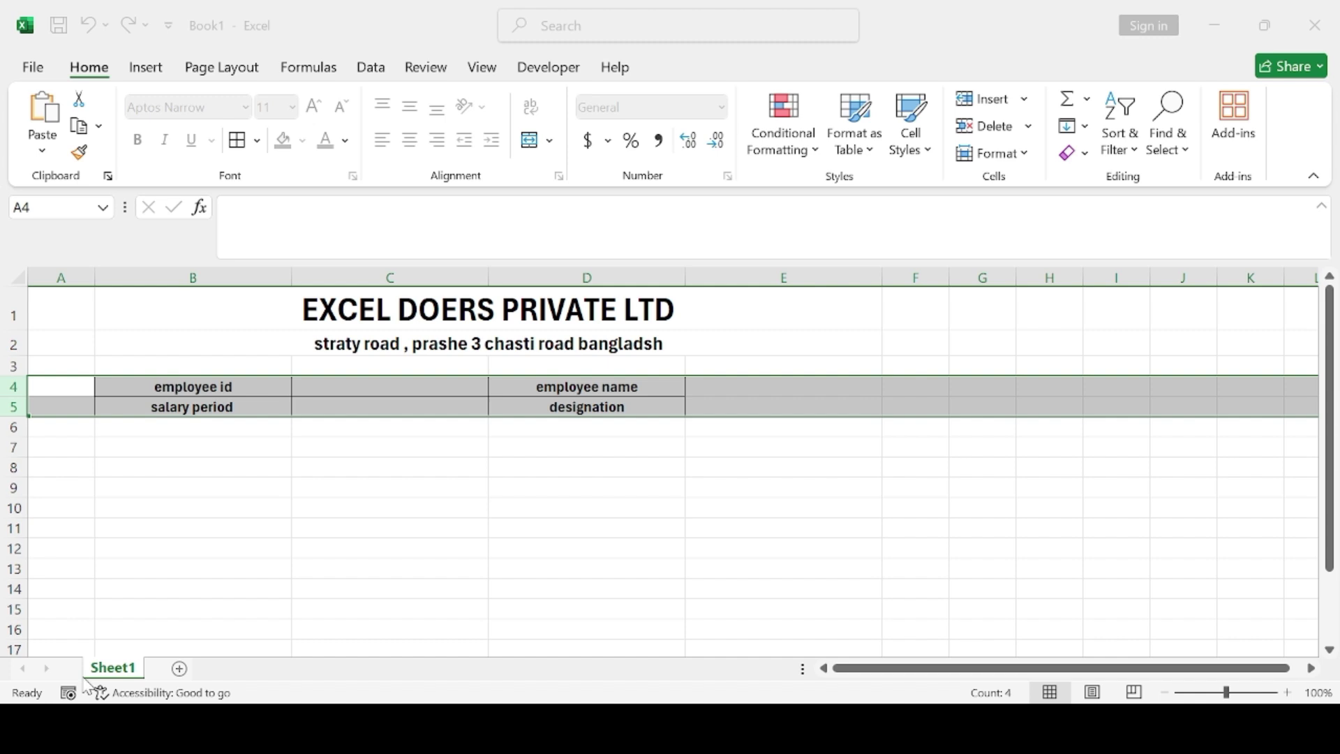
click(546, 450)
click(766, 555)
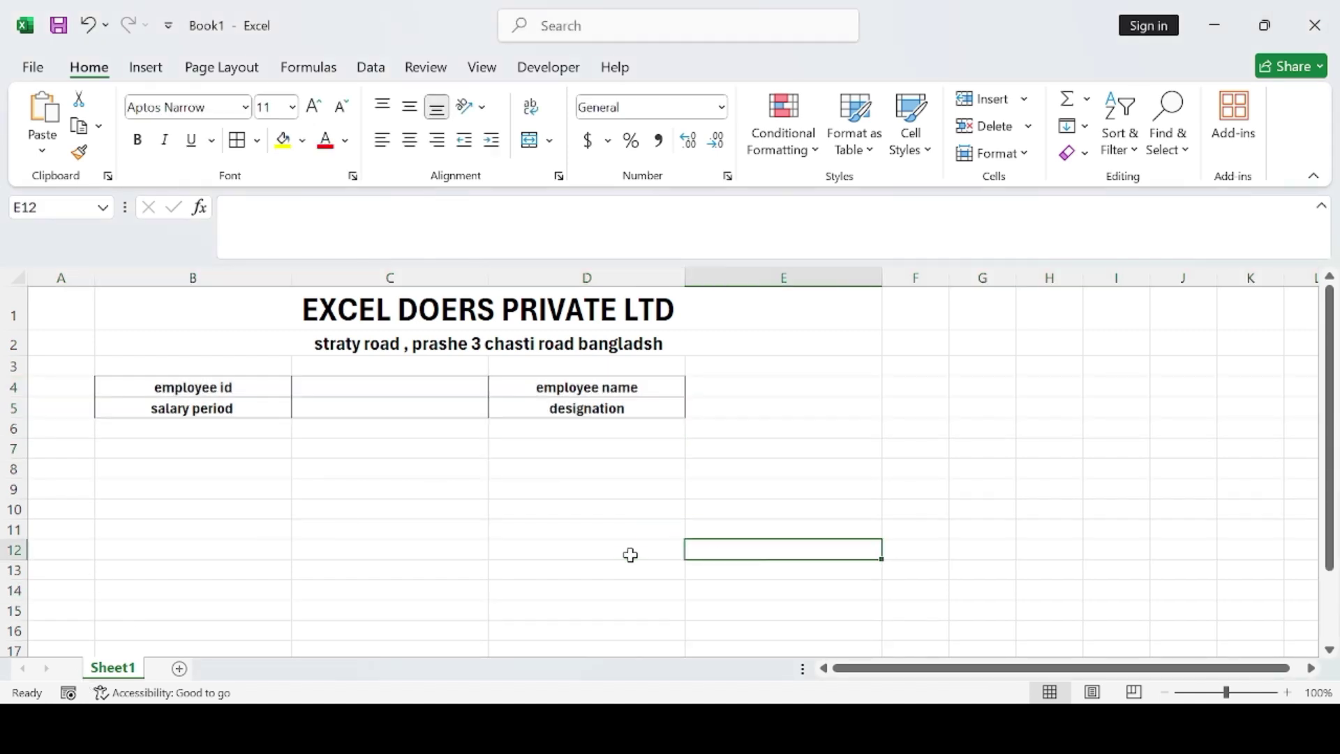